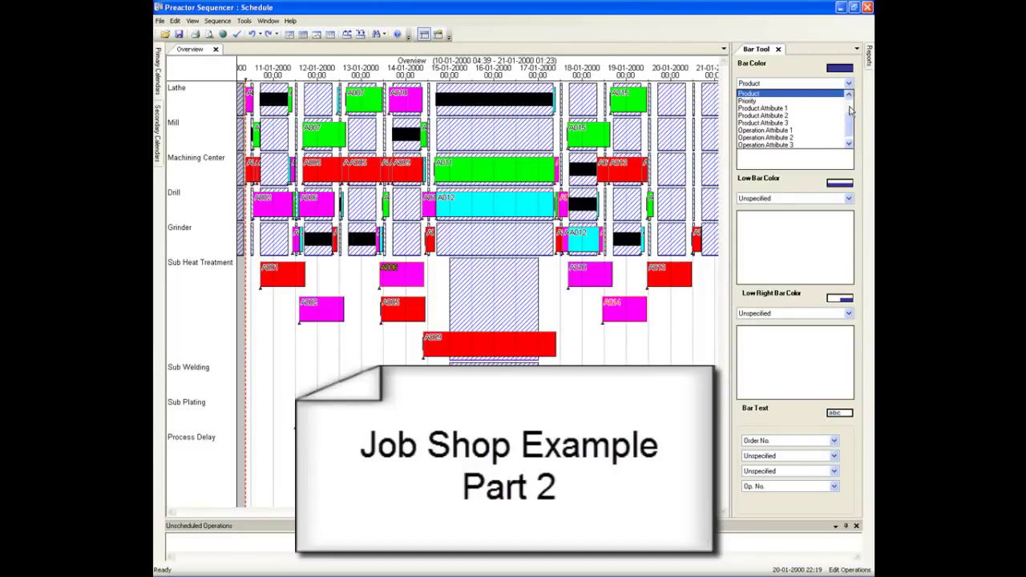
# - Colour the Gantt bars by Order No. and add a lower colour band by Customer
pyautogui.moveTo(852, 122); pyautogui.dragTo(850, 102)
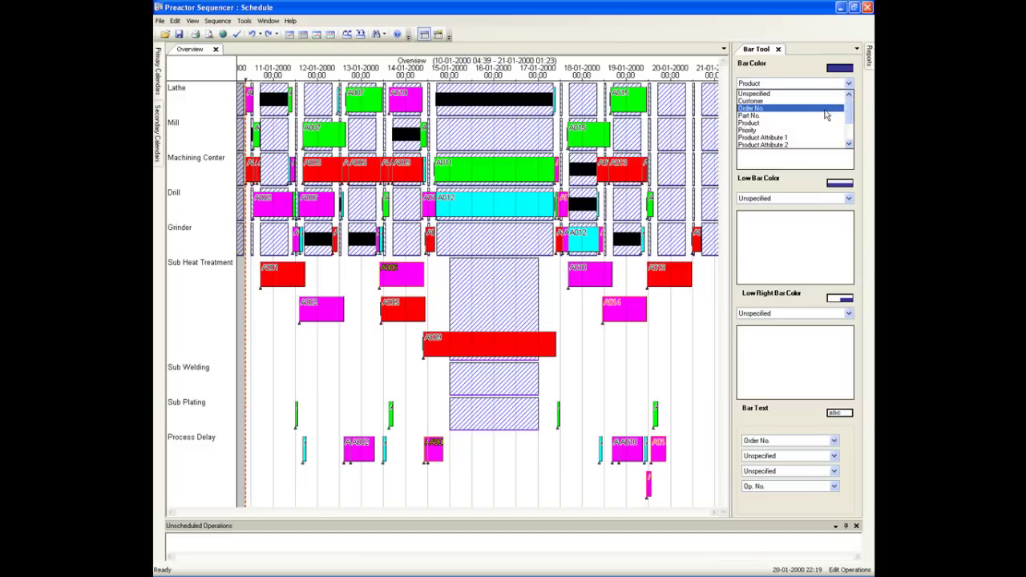
pyautogui.click(826, 115)
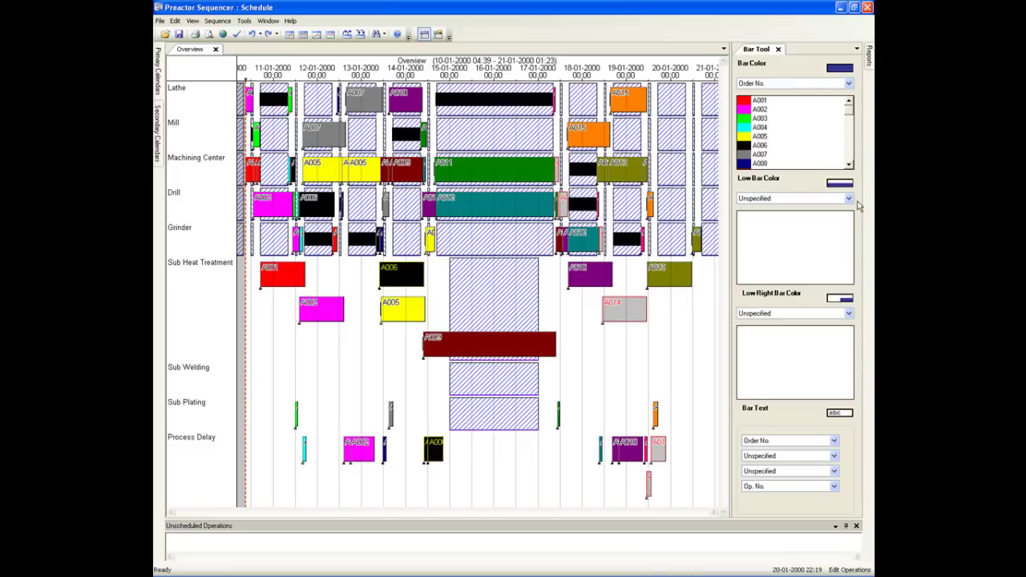
pyautogui.click(849, 199)
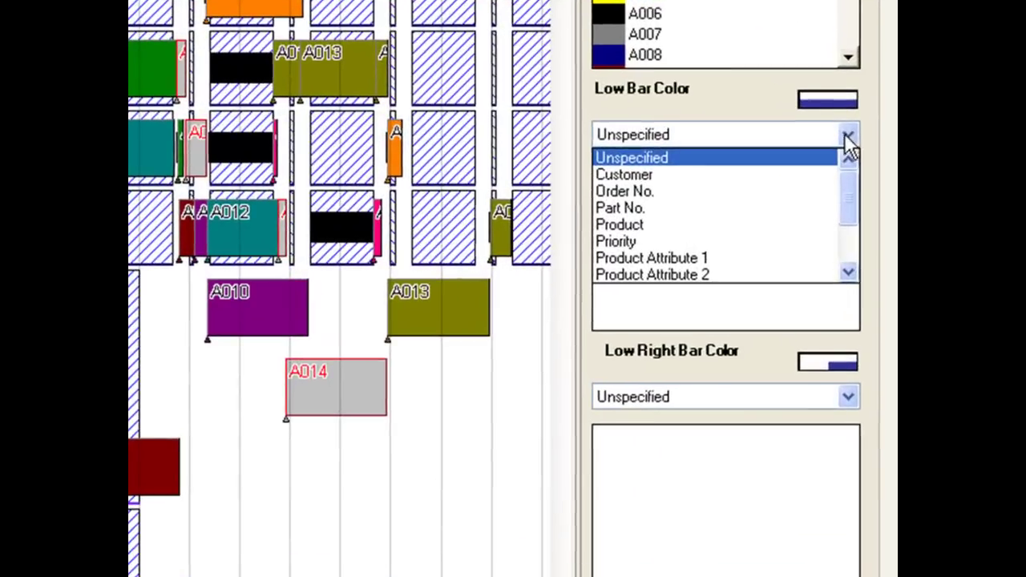
pyautogui.click(771, 173)
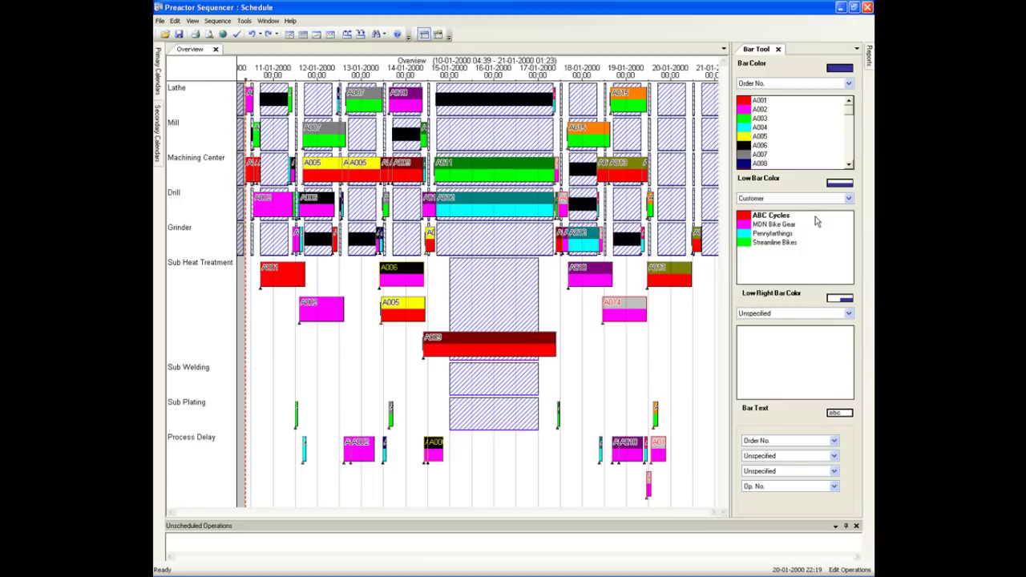
# - Try Part No., then Priority, then Part No. again as the Low Right Bar Color
pyautogui.click(848, 314)
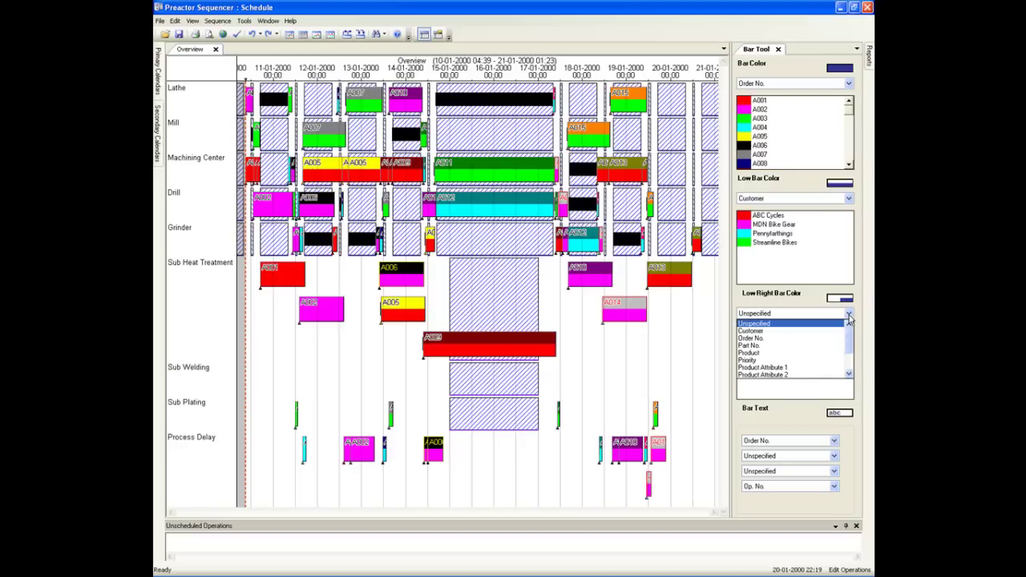
pyautogui.click(806, 346)
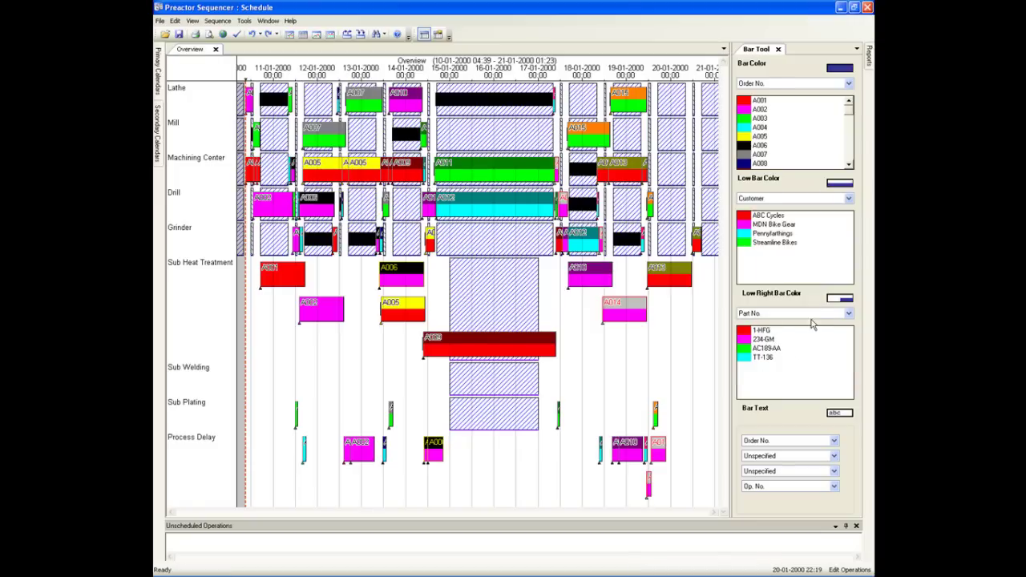
pyautogui.click(847, 315)
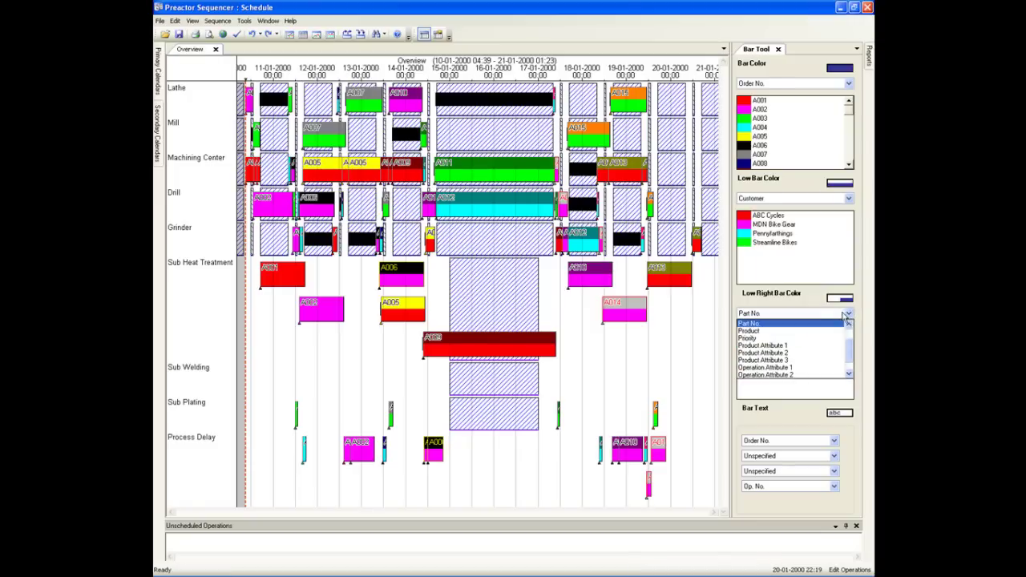
pyautogui.click(806, 338)
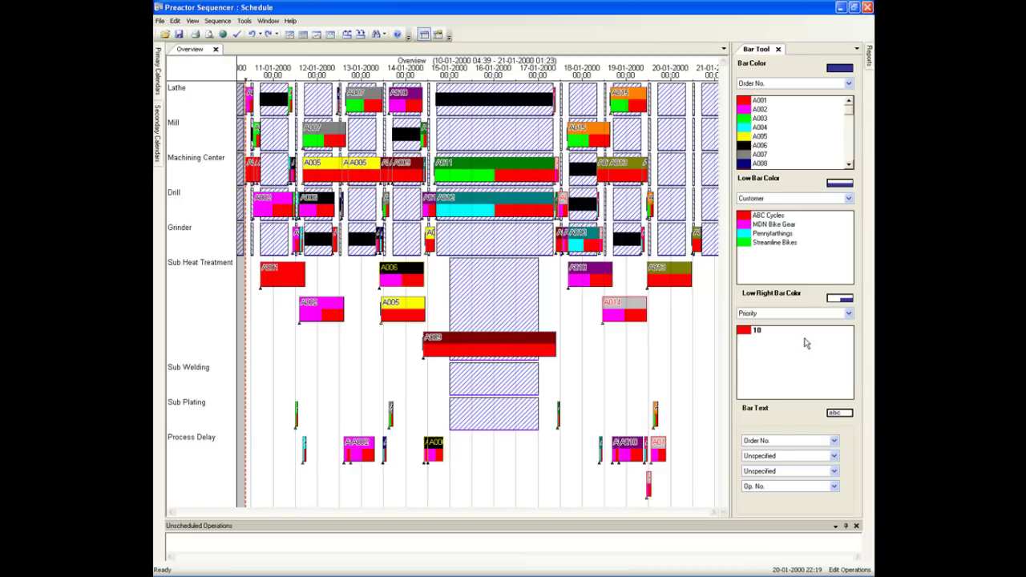
pyautogui.click(847, 314)
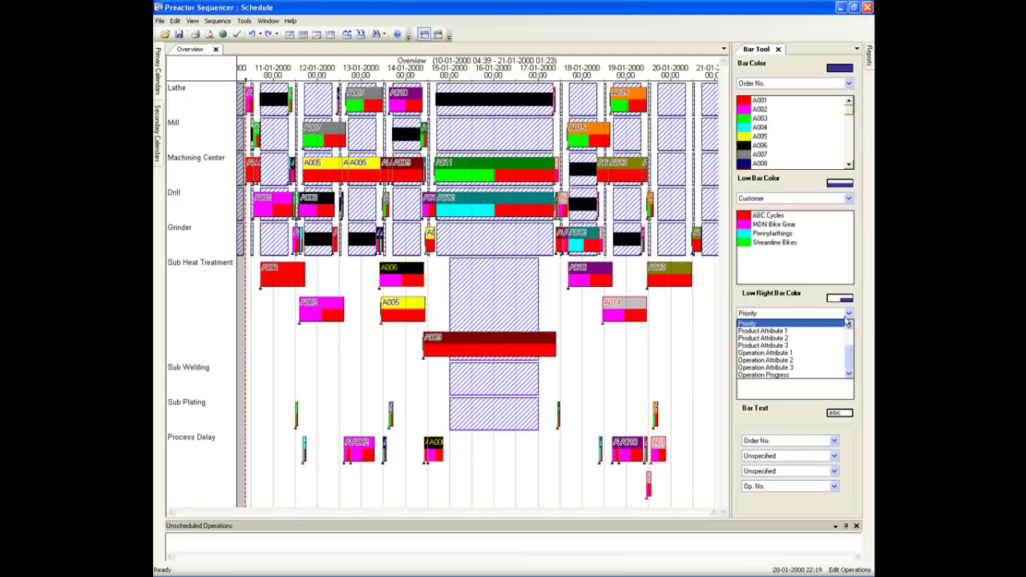
pyautogui.click(848, 338)
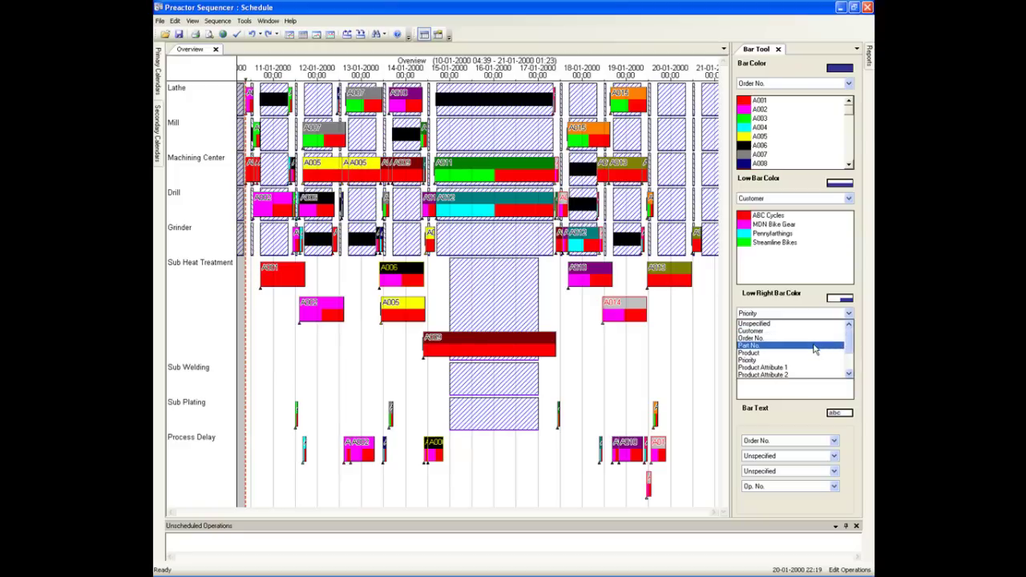
pyautogui.click(814, 347)
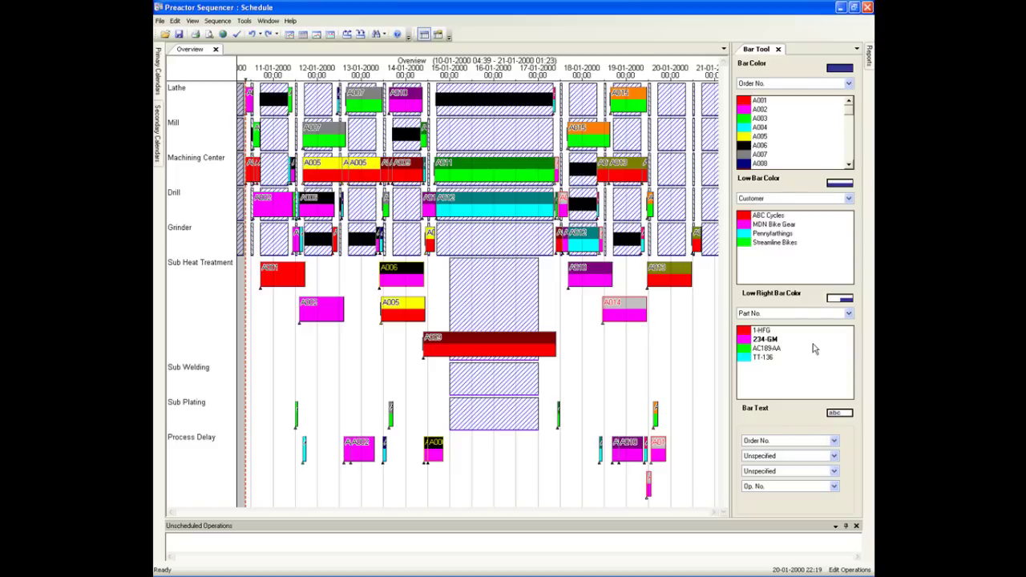
# - Set both Low Right Bar Color and Low Bar Color back to Unspecified
pyautogui.click(848, 314)
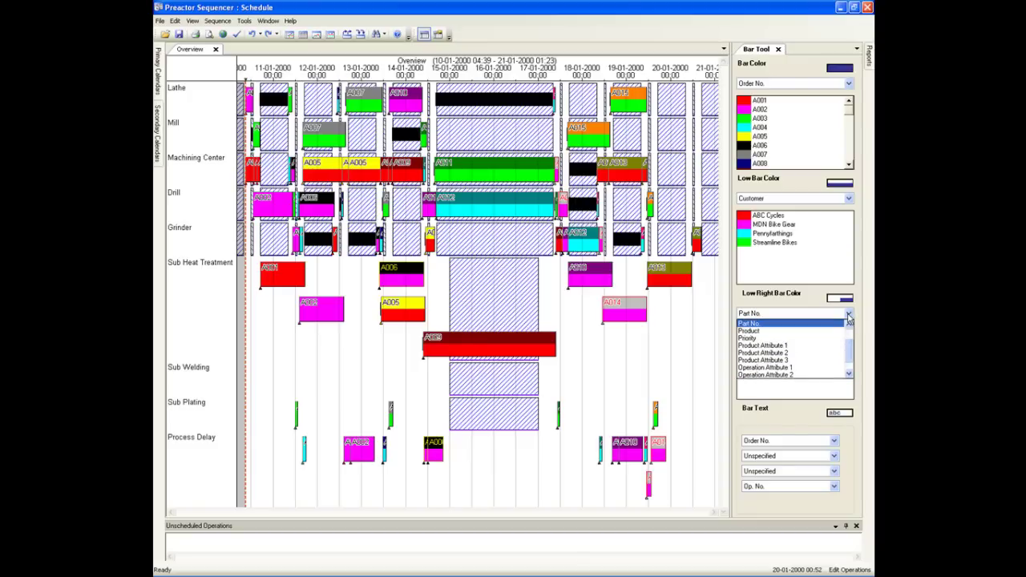
pyautogui.scroll(1, 848, 344)
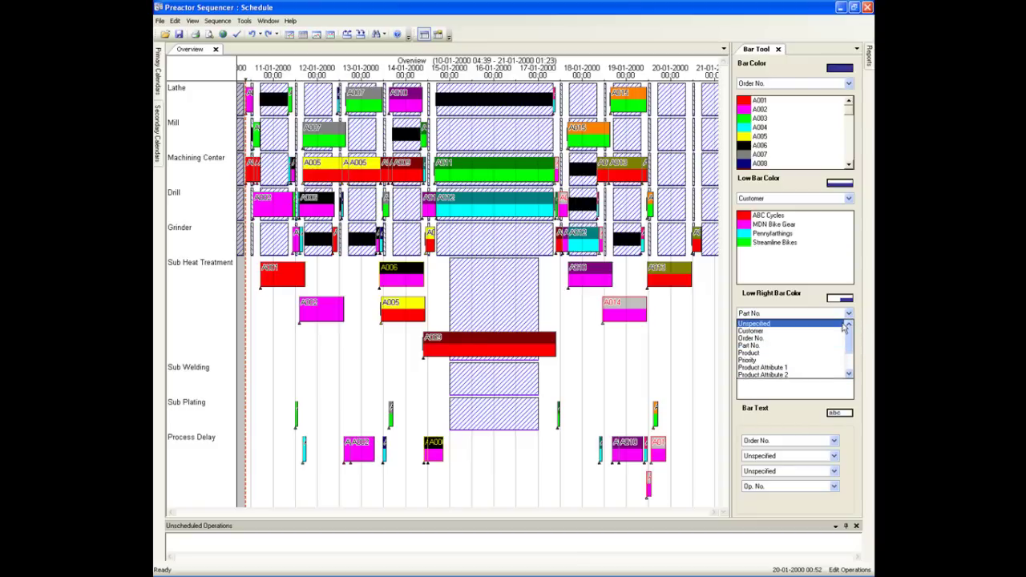
pyautogui.click(840, 324)
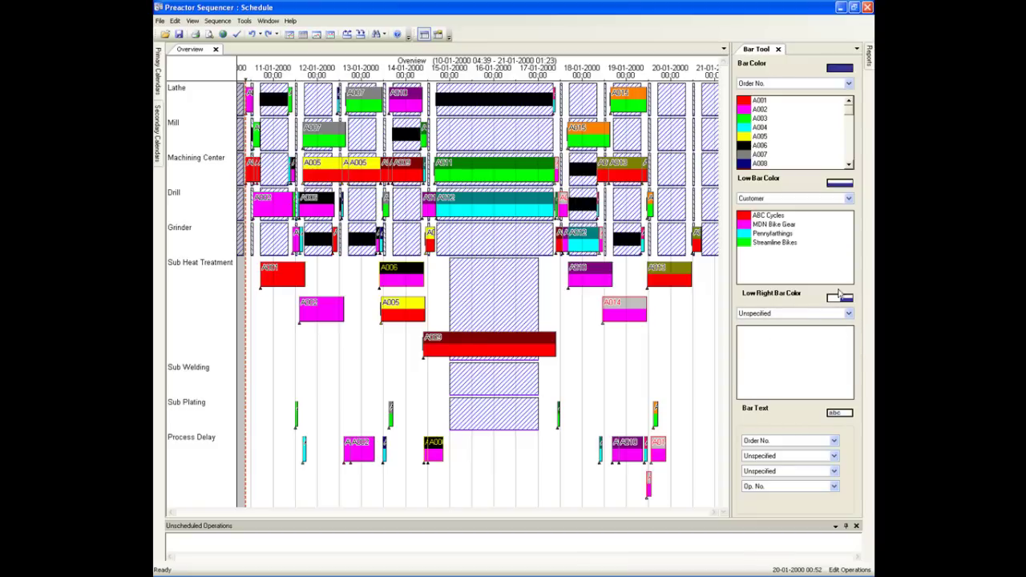
pyautogui.click(848, 198)
pyautogui.scroll(1, 850, 229)
pyautogui.click(826, 210)
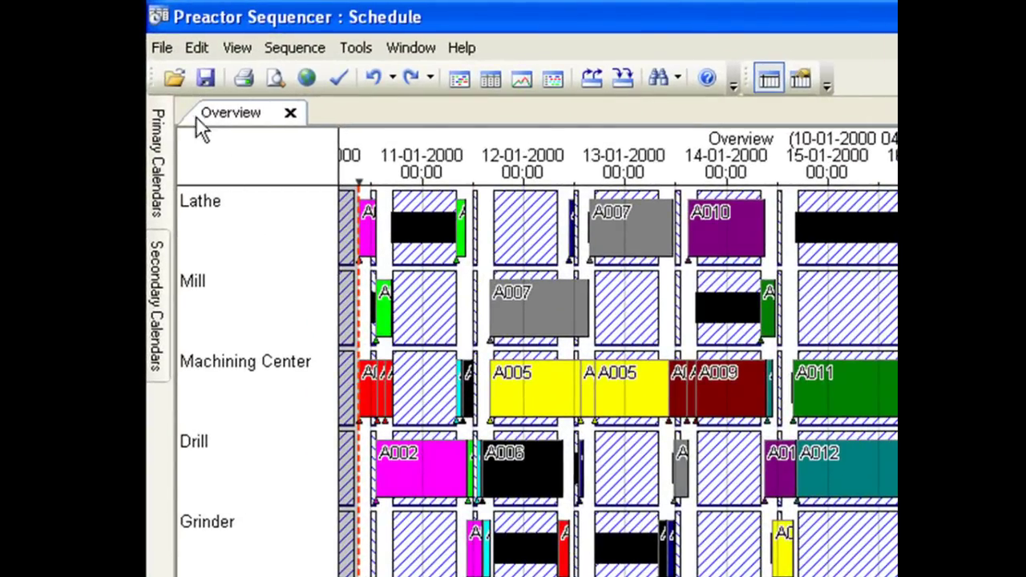
# - Save the schedule as the Forward By Priority dataset, confirming the replacement
pyautogui.click(161, 49)
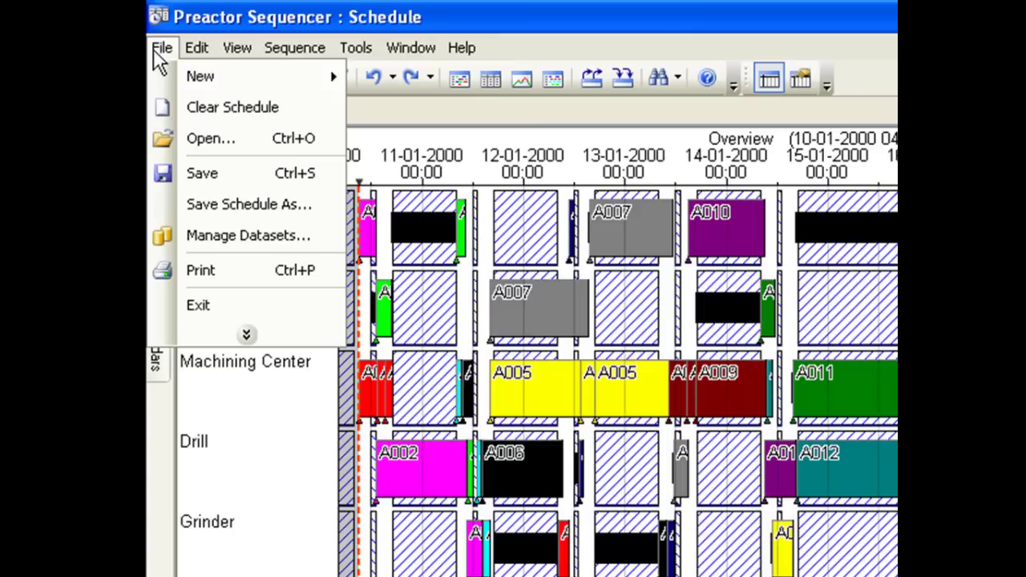
pyautogui.click(210, 210)
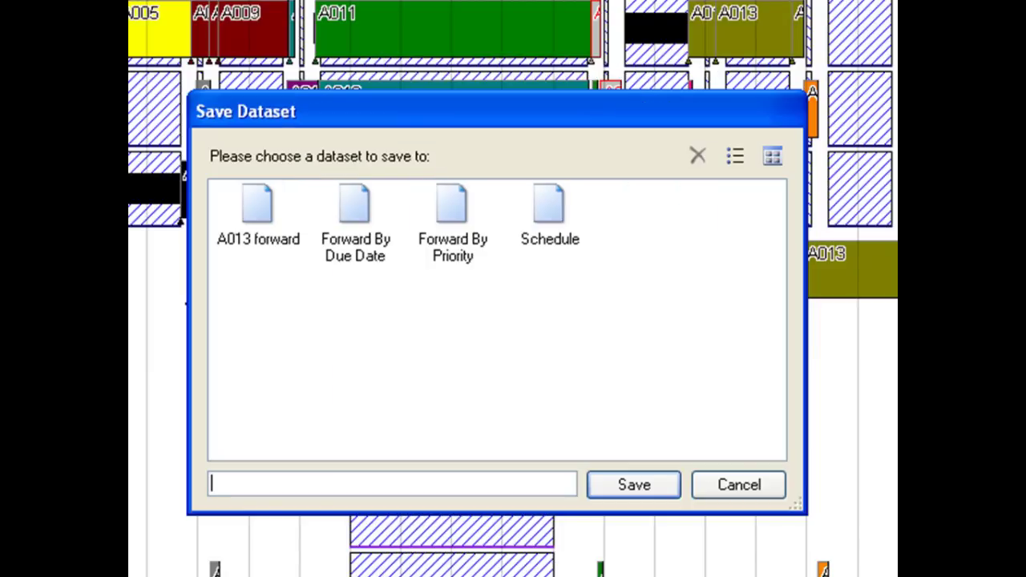
pyautogui.click(450, 213)
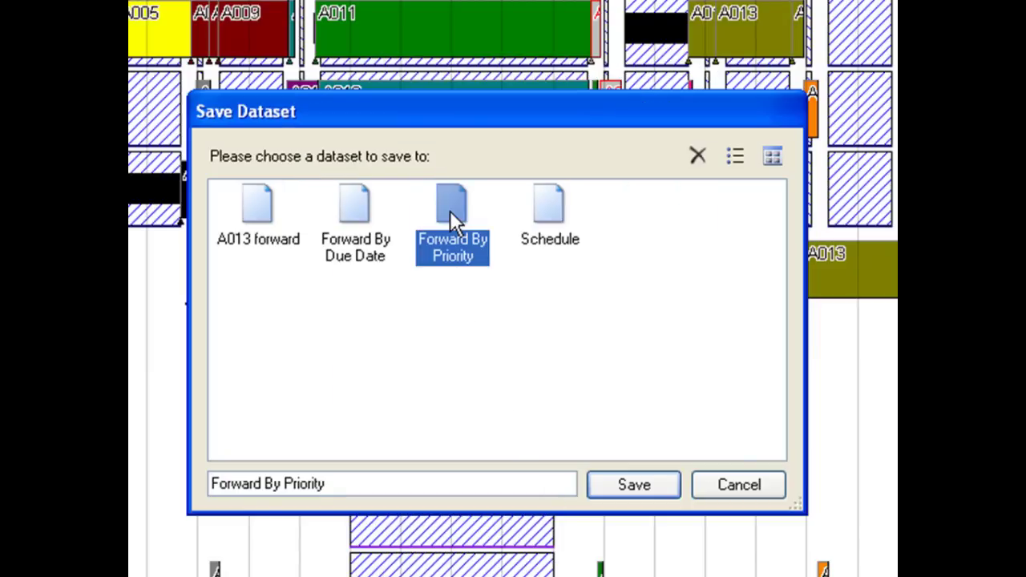
pyautogui.click(621, 487)
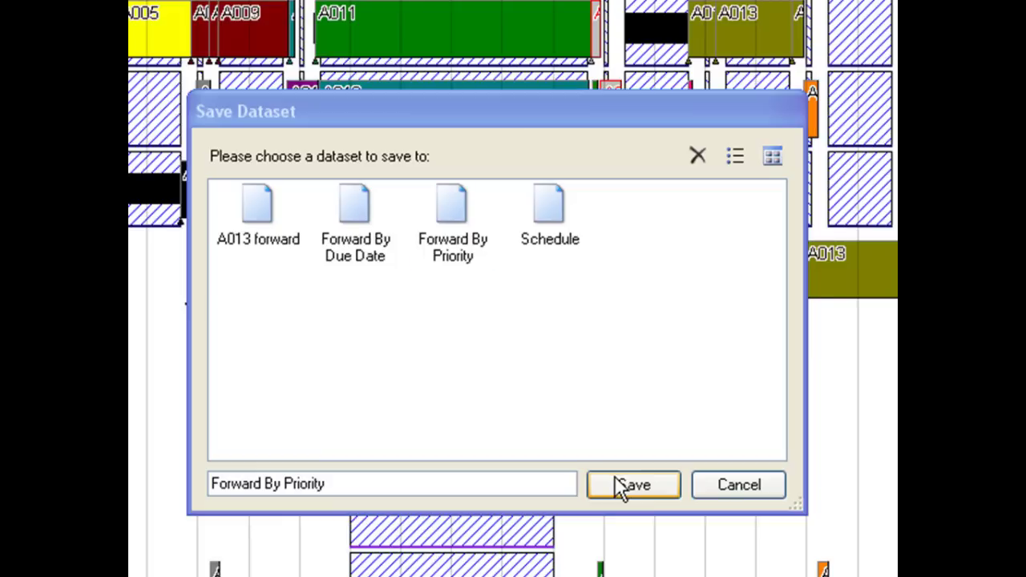
pyautogui.click(460, 393)
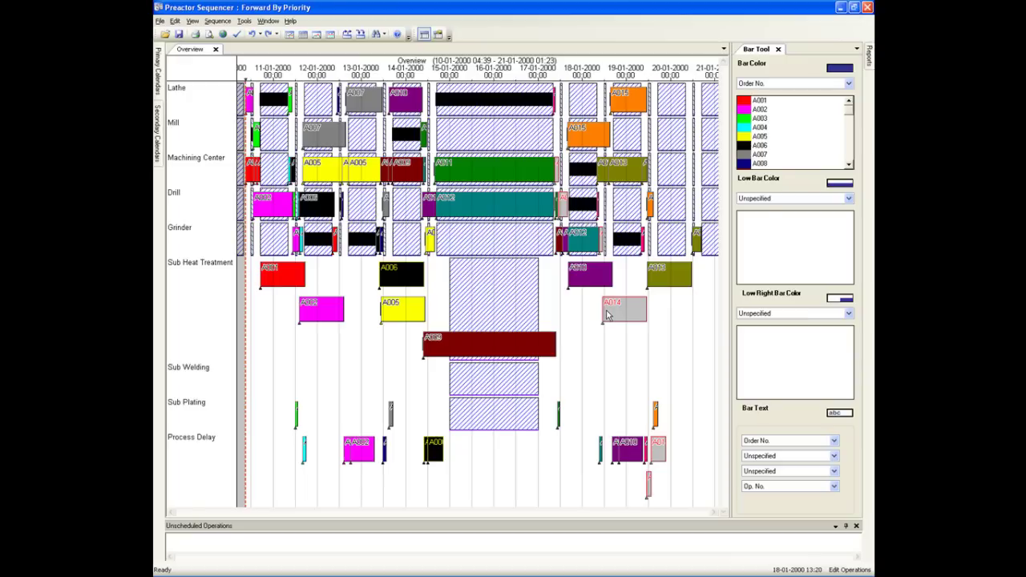
# - Edit order A014's information and change its Priority from 10 to 1
pyautogui.click(606, 315)
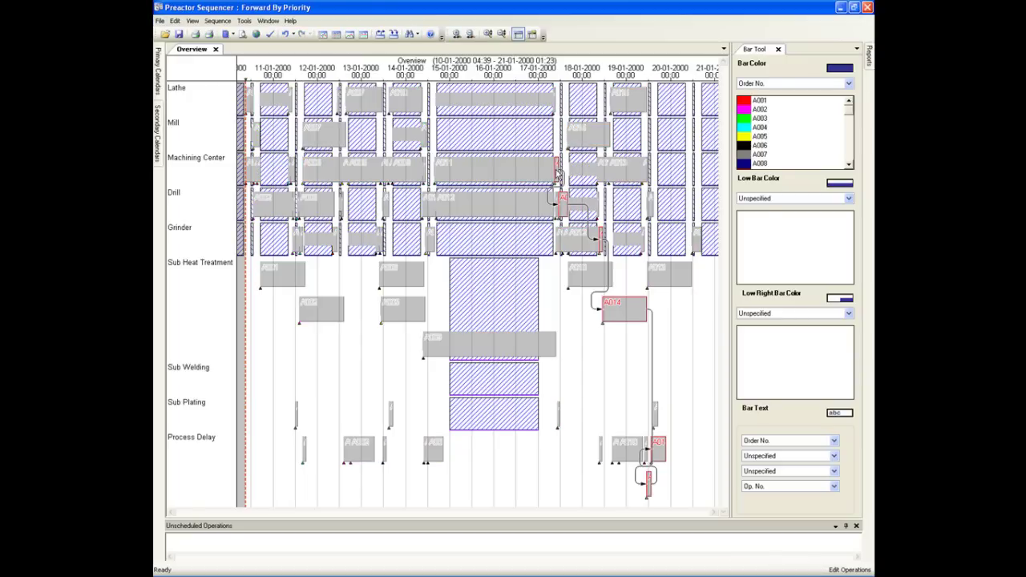
pyautogui.doubleClick(558, 174)
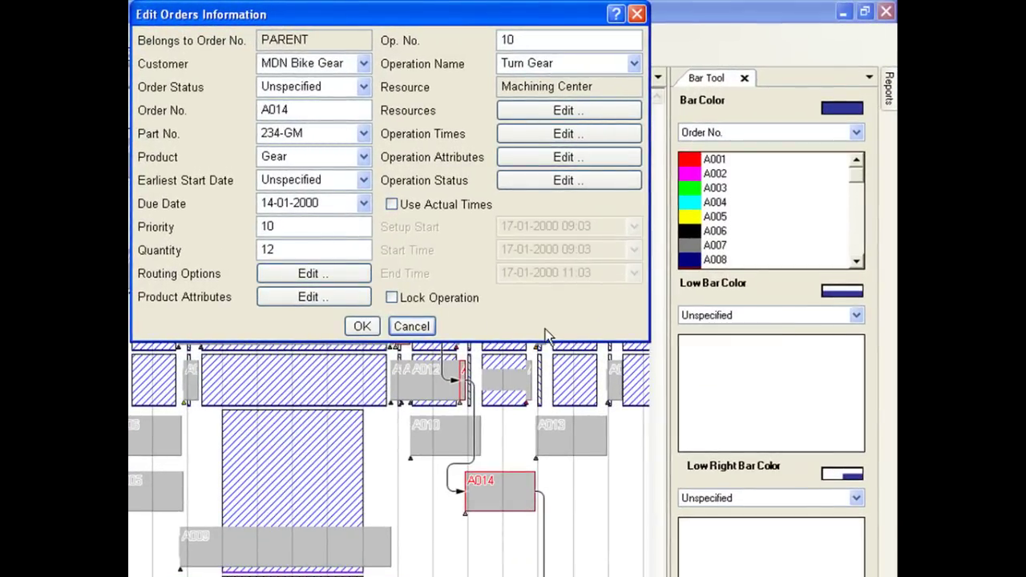
pyautogui.click(281, 228)
pyautogui.moveTo(280, 228); pyautogui.dragTo(251, 232)
pyautogui.write('1')
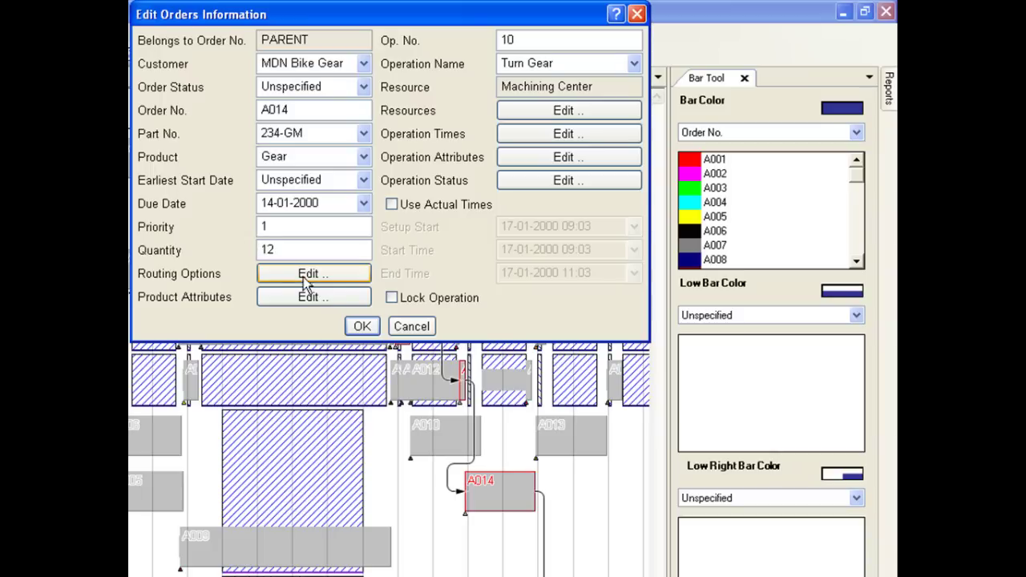
pyautogui.click(362, 327)
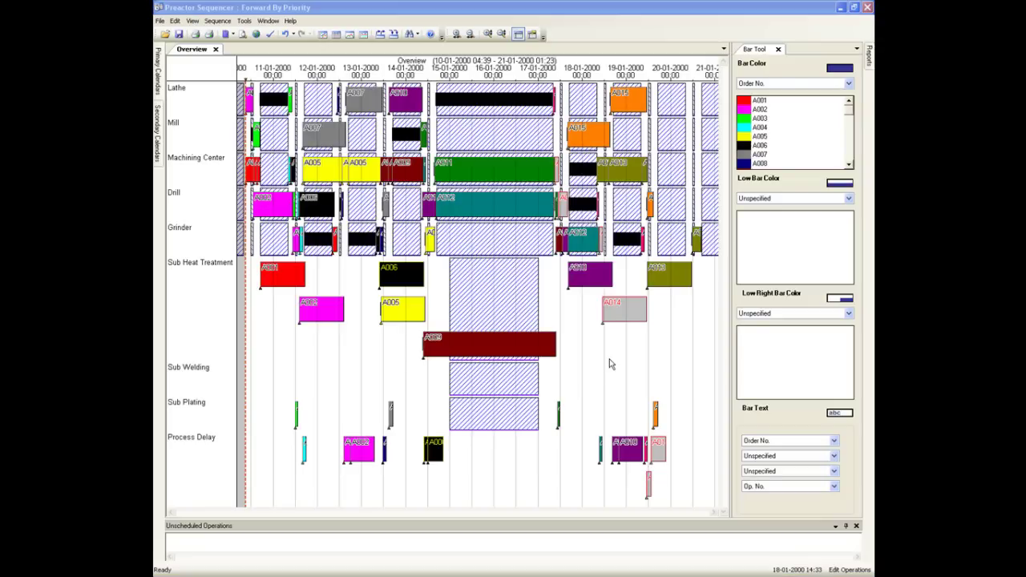
# - Clear the schedule, re-sequence it Forward By Priority, and check where A014 lands
pyautogui.click(380, 35)
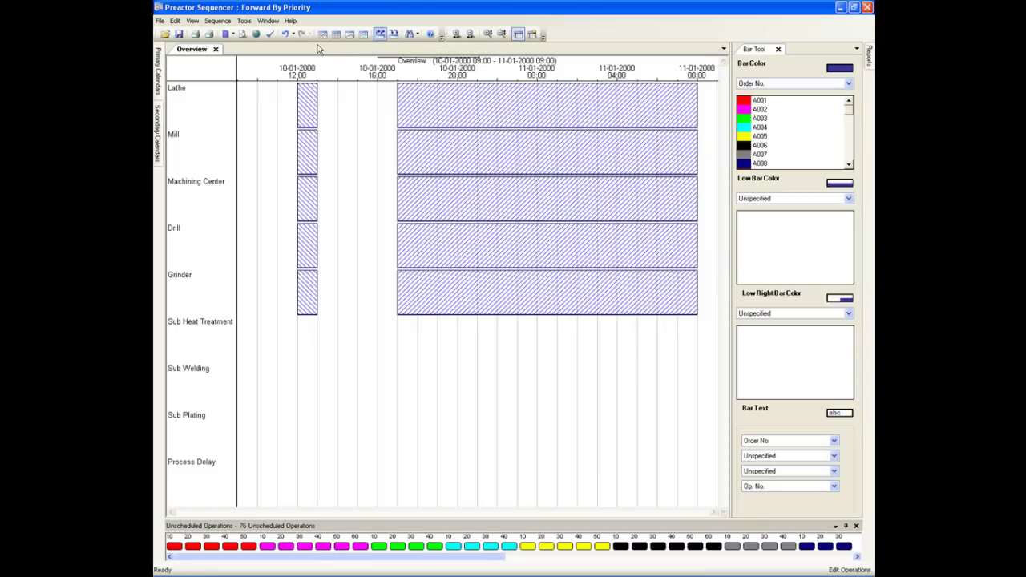
pyautogui.click(215, 21)
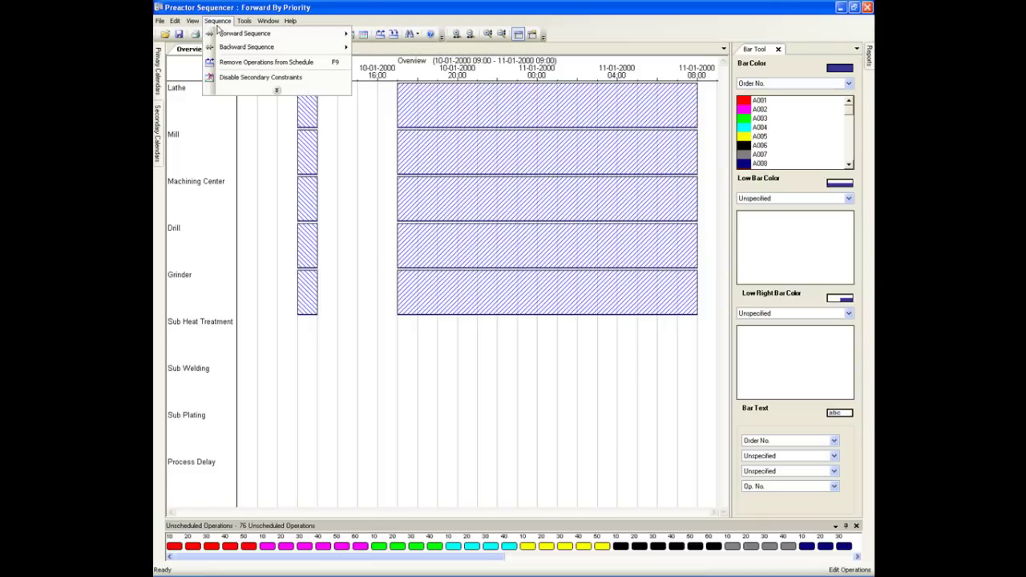
pyautogui.moveTo(307, 36)
pyautogui.click(377, 36)
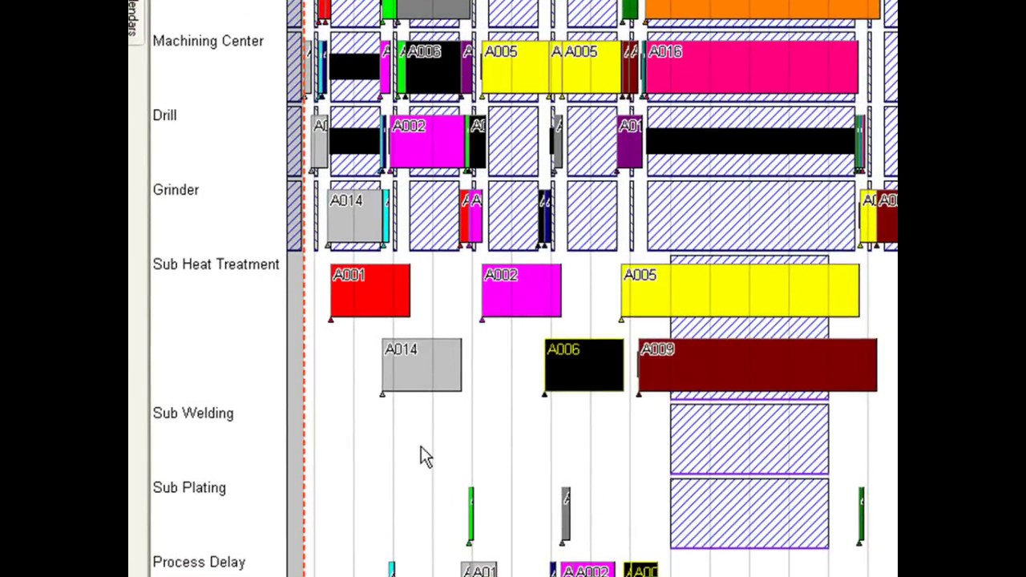
pyautogui.click(369, 226)
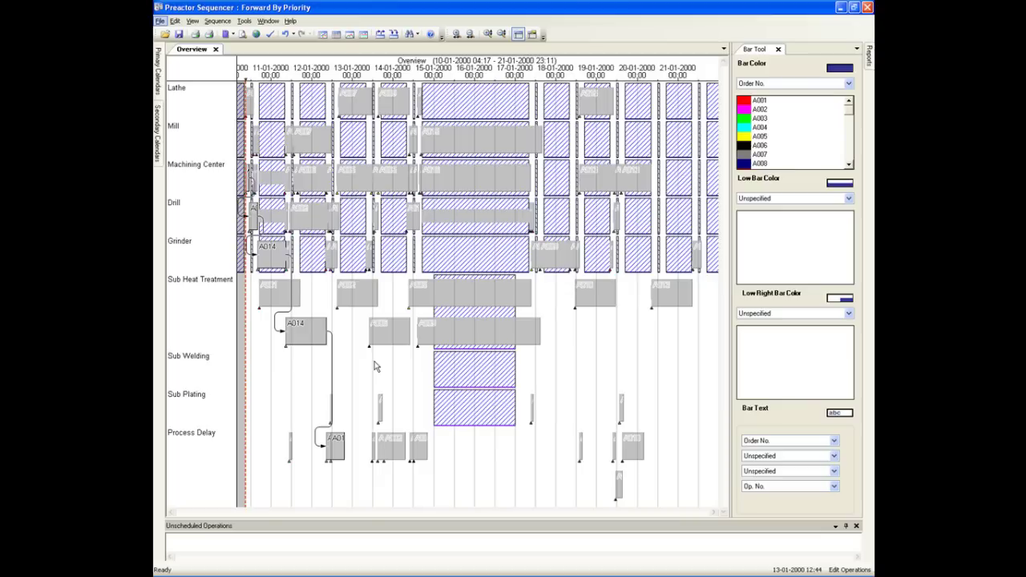
pyautogui.click(566, 371)
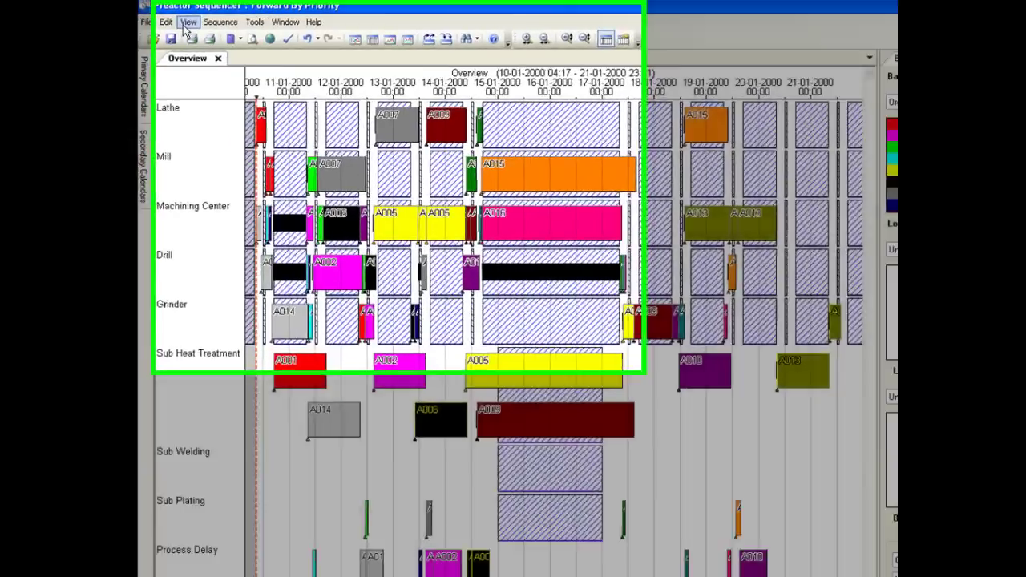
# - Show the Trace Chart window laying out orders along the timeline
pyautogui.click(187, 22)
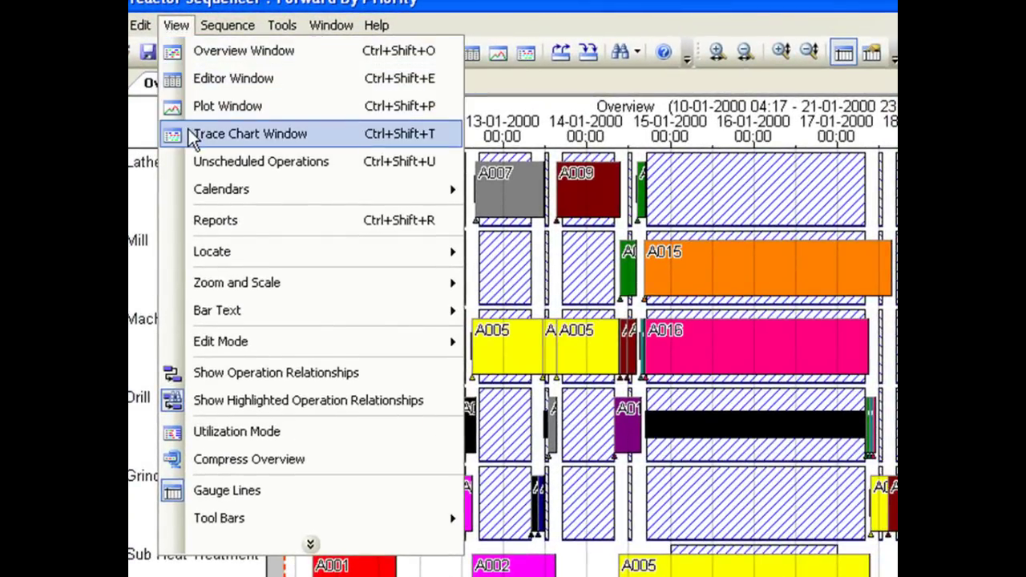
pyautogui.click(192, 138)
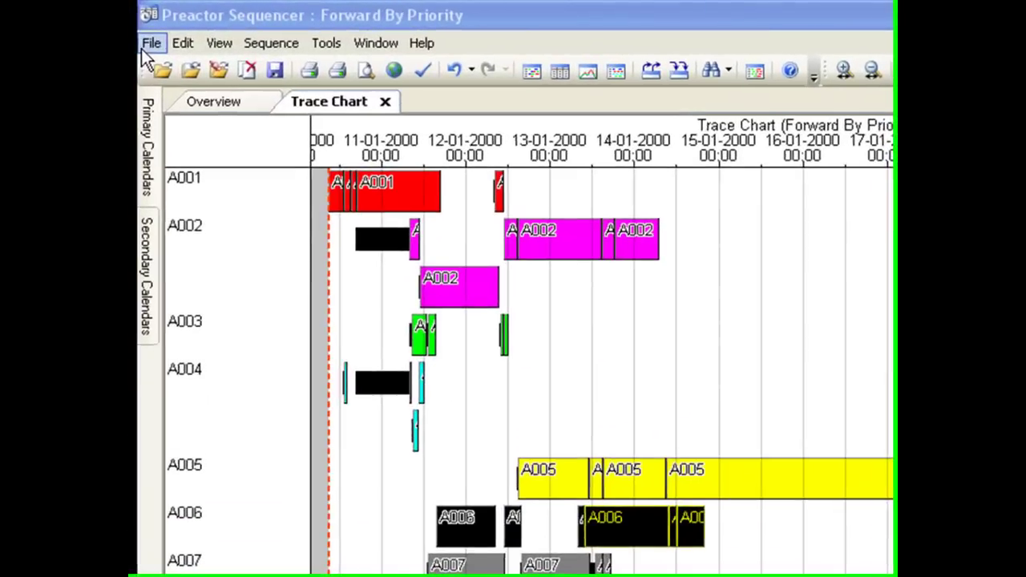
# - Load the Forward By Priority dataset into the trace chart for comparison
pyautogui.click(149, 44)
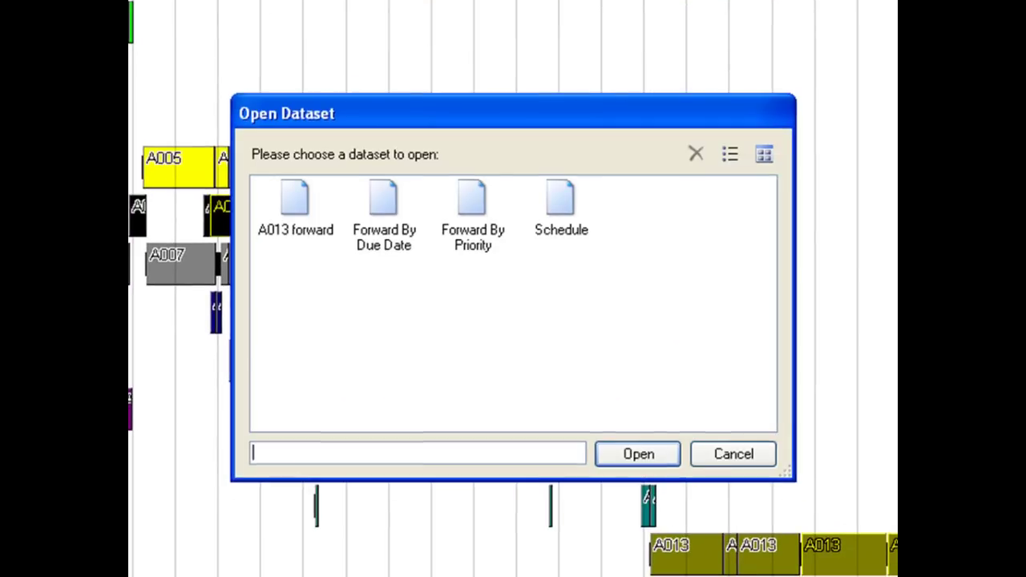
pyautogui.click(476, 209)
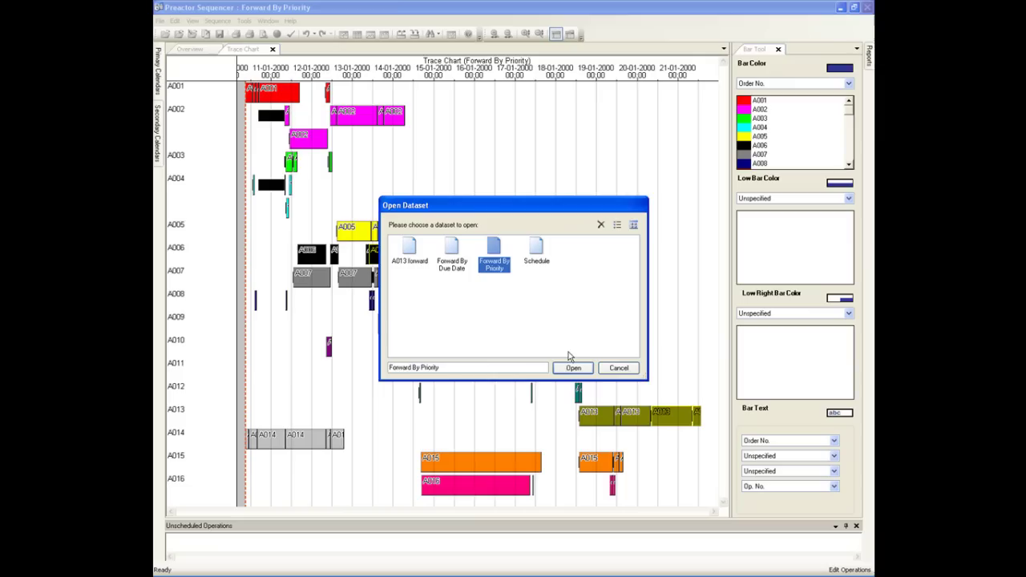
pyautogui.click(573, 369)
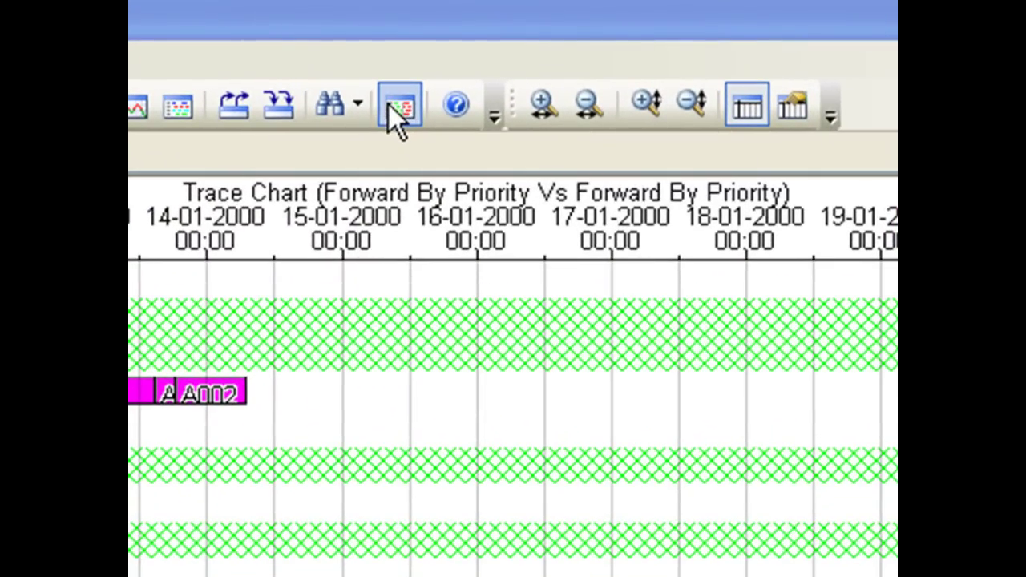
# - Switch the chart to relative days with due dates shown
pyautogui.click(388, 105)
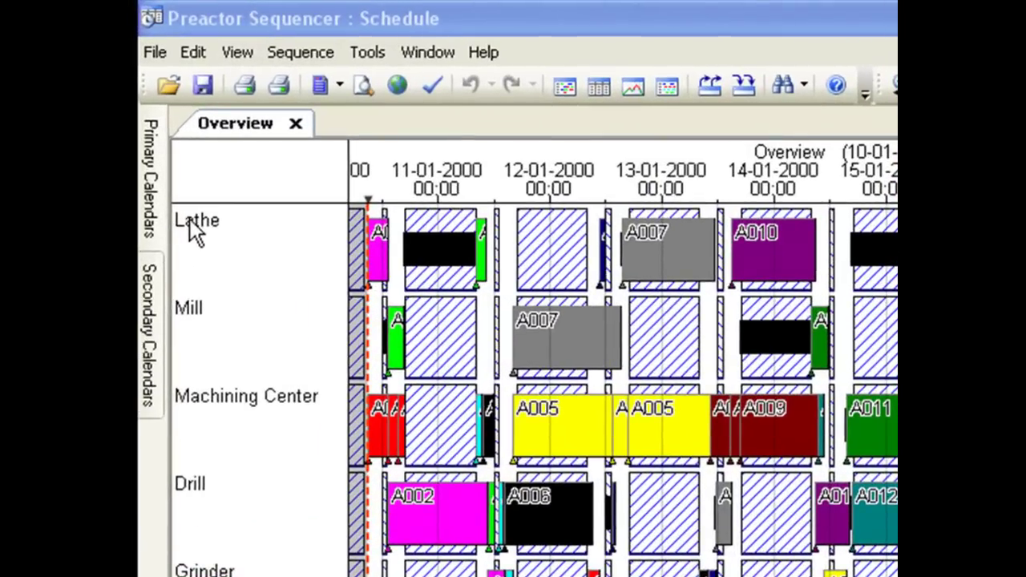
pyautogui.rightClick(174, 105)
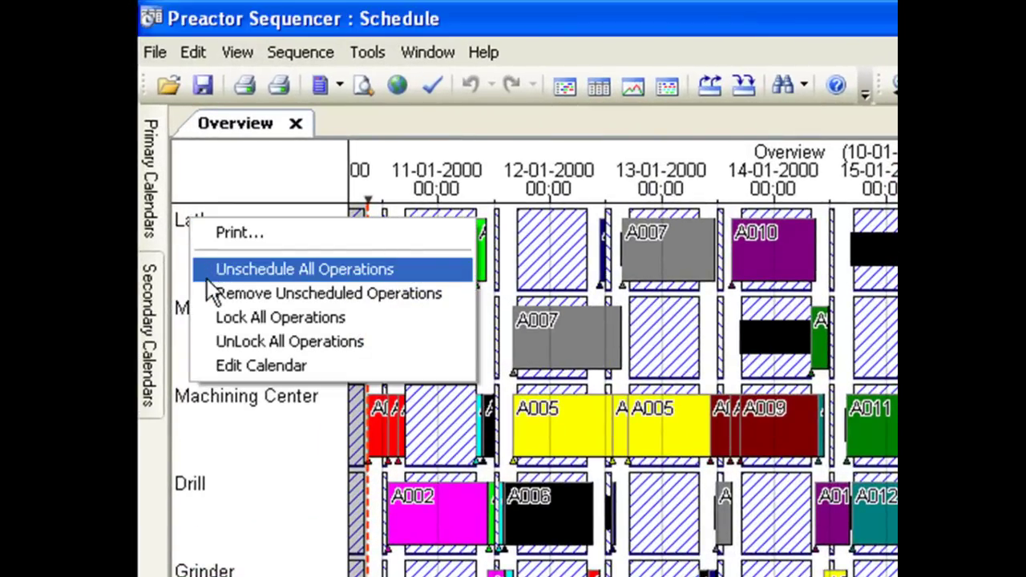
pyautogui.click(211, 362)
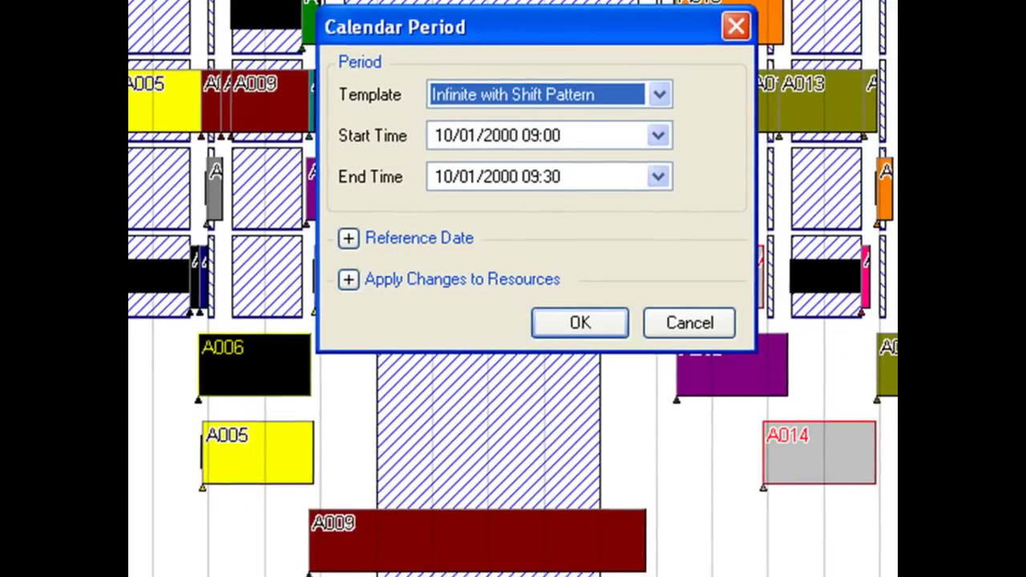
pyautogui.click(659, 94)
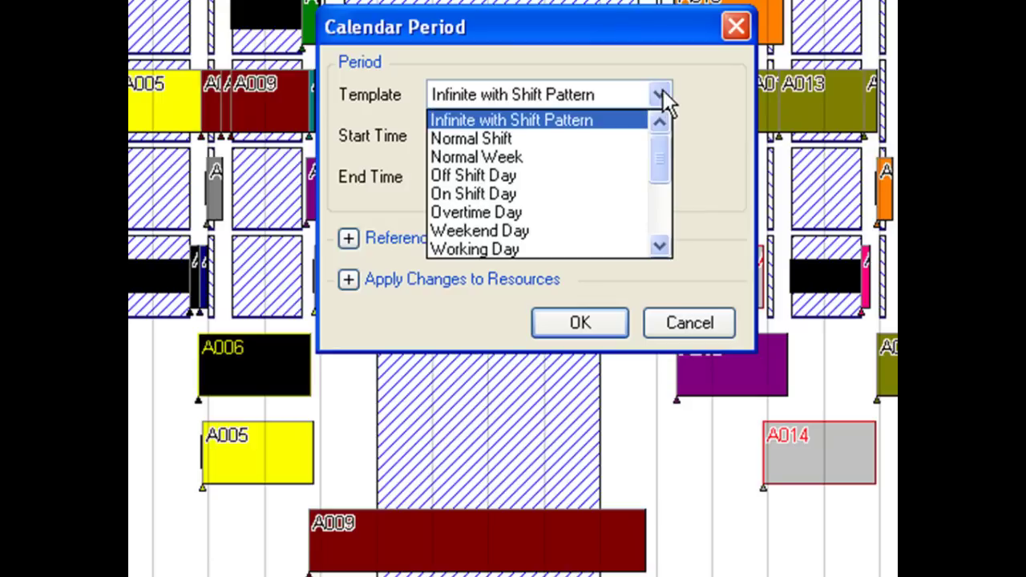
pyautogui.moveTo(657, 138); pyautogui.dragTo(657, 165)
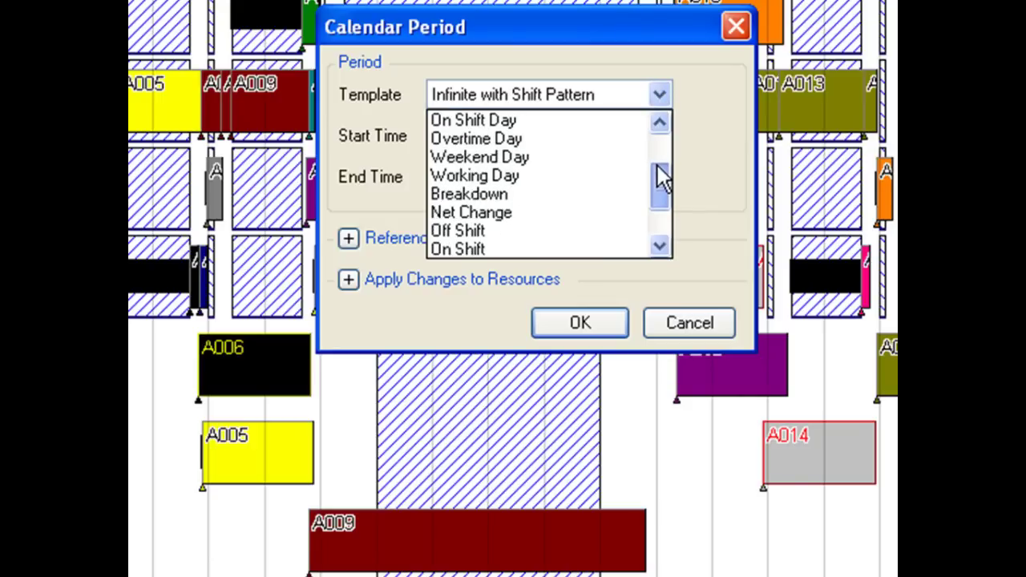
pyautogui.click(597, 192)
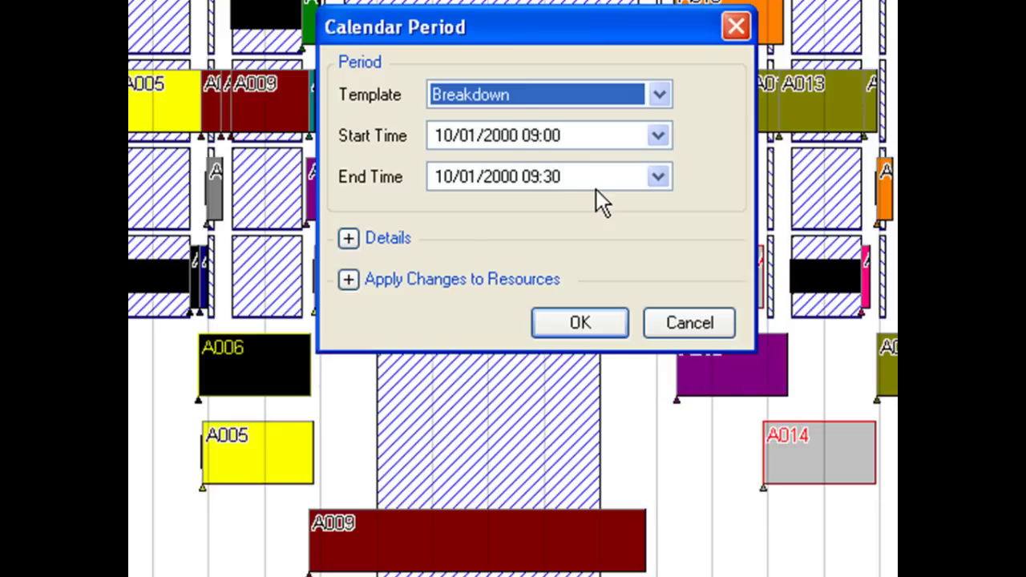
pyautogui.click(658, 179)
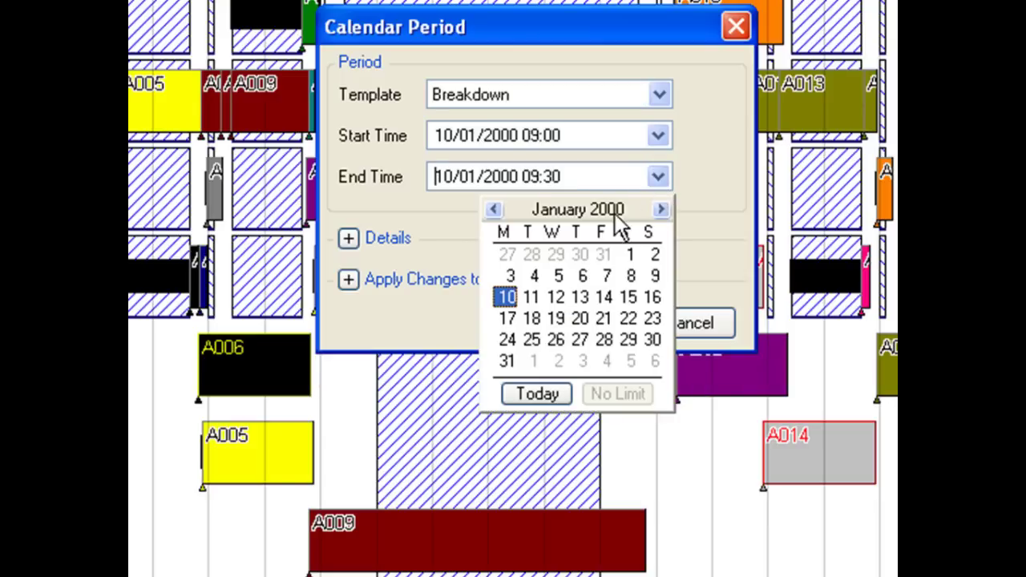
pyautogui.click(531, 297)
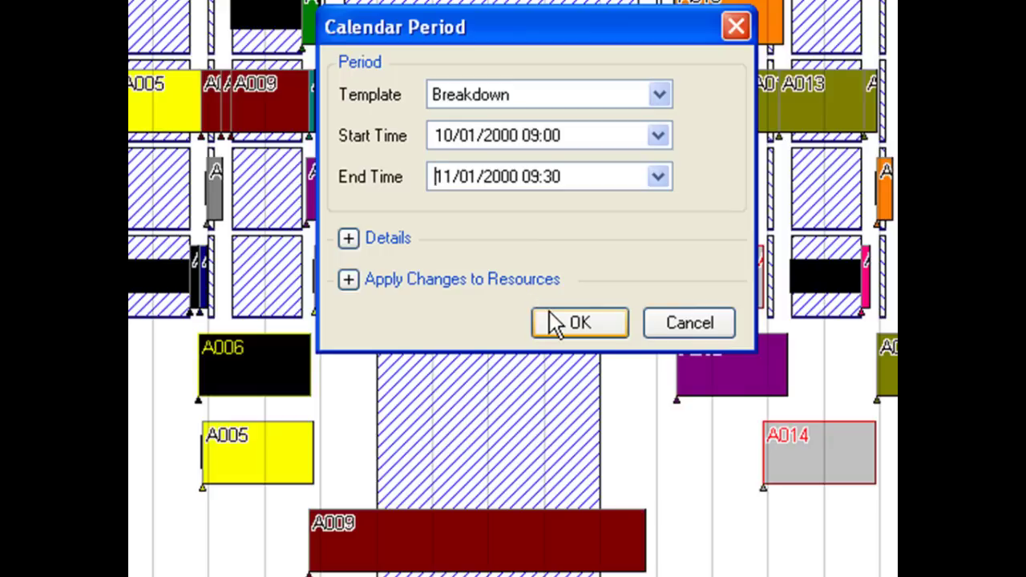
pyautogui.click(550, 313)
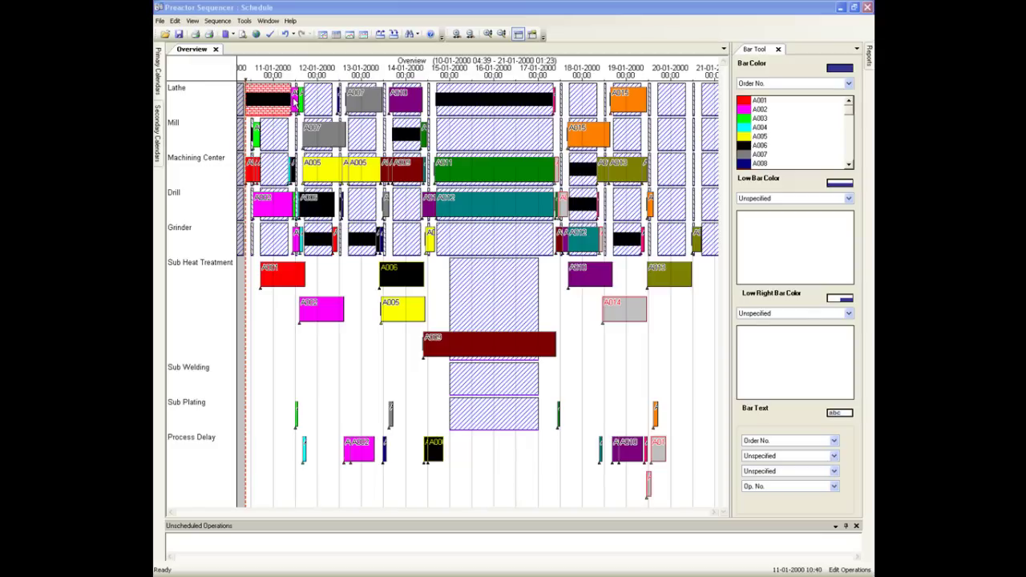
# - Highlight order A002's operations and bring up the Tools menu
pyautogui.click(295, 96)
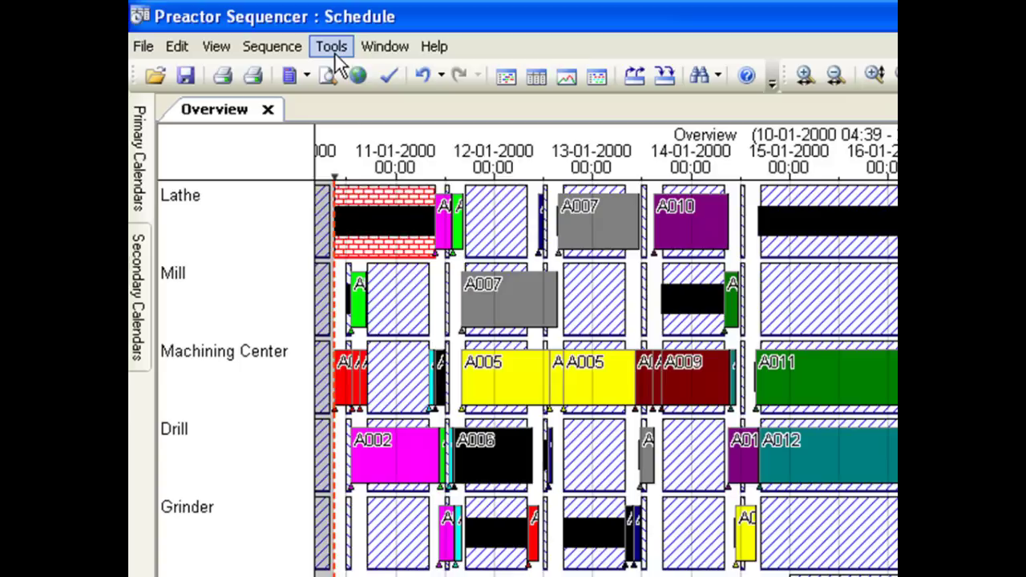
pyautogui.click(331, 45)
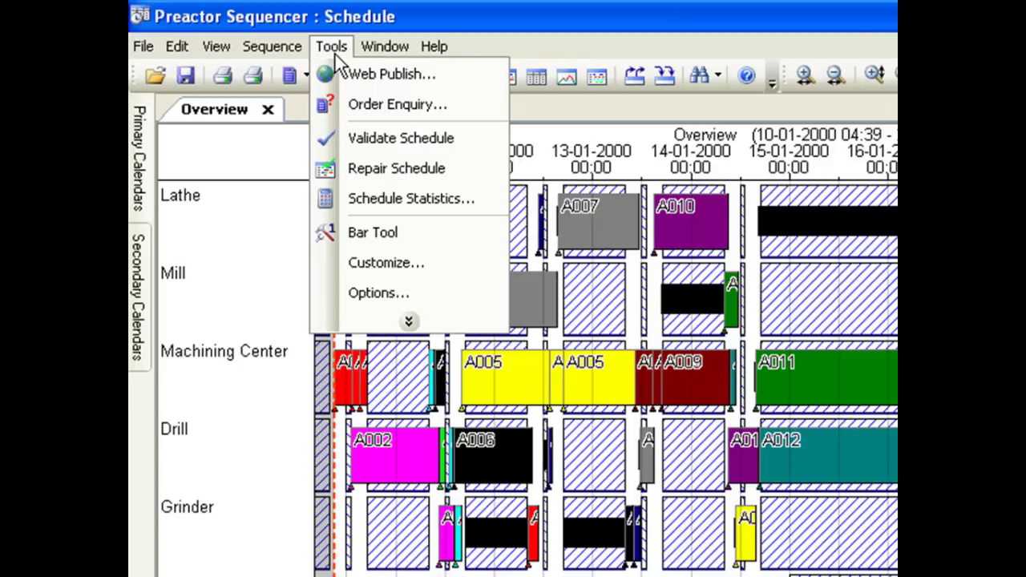
# - Validate the schedule, repair it with default parameters, and highlight order A002's operations
pyautogui.click(362, 137)
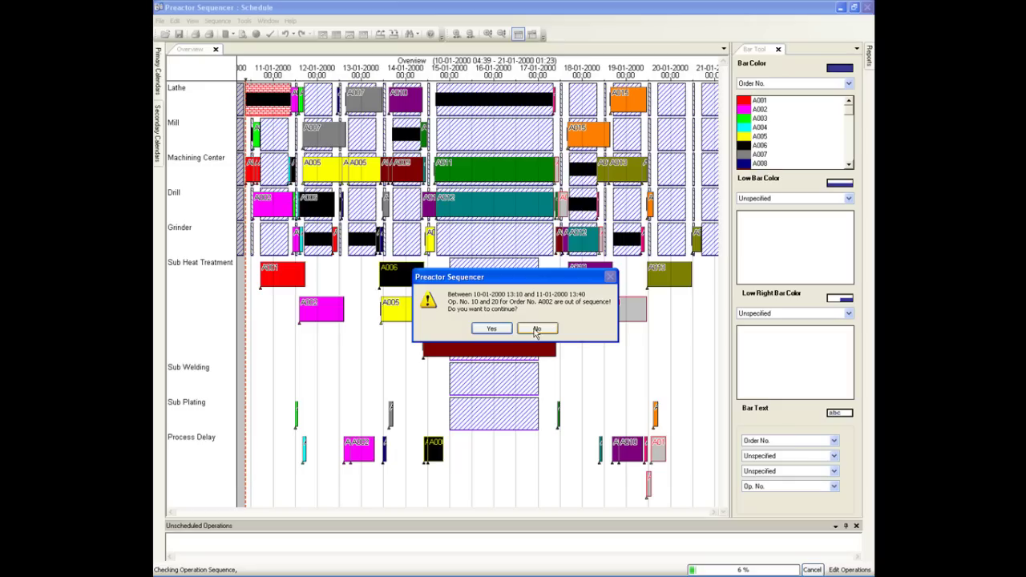
pyautogui.click(570, 416)
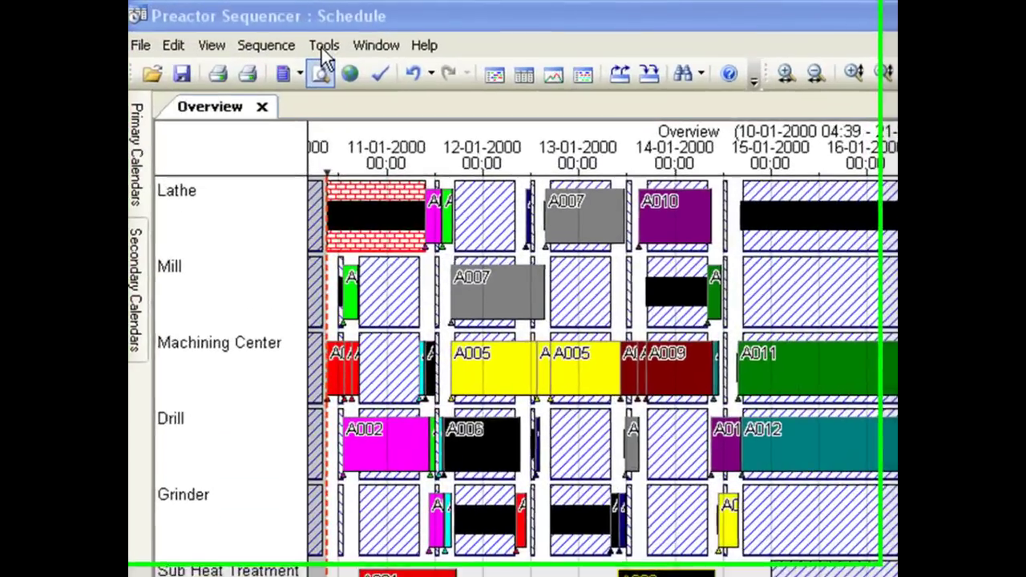
pyautogui.click(258, 26)
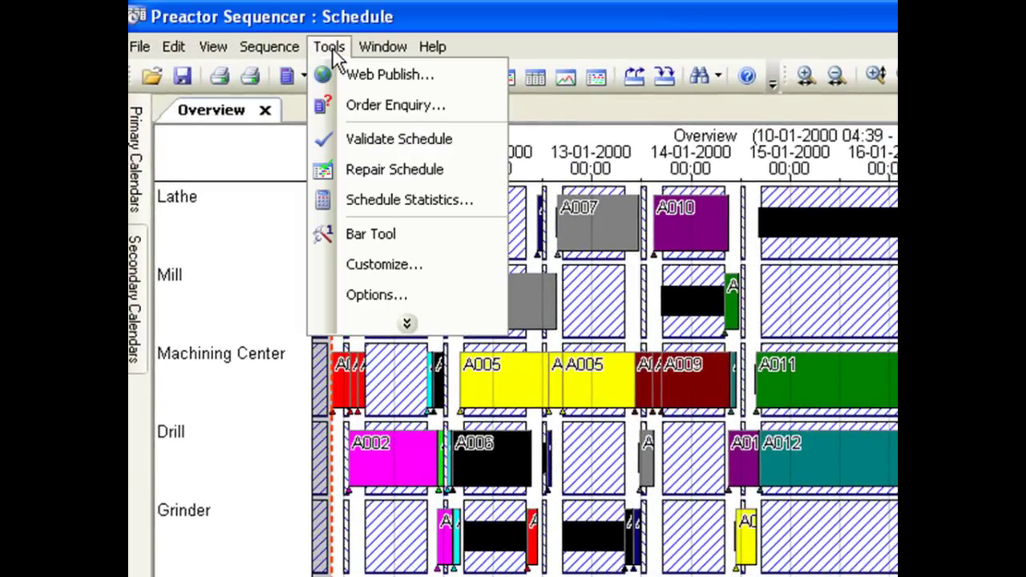
pyautogui.click(353, 166)
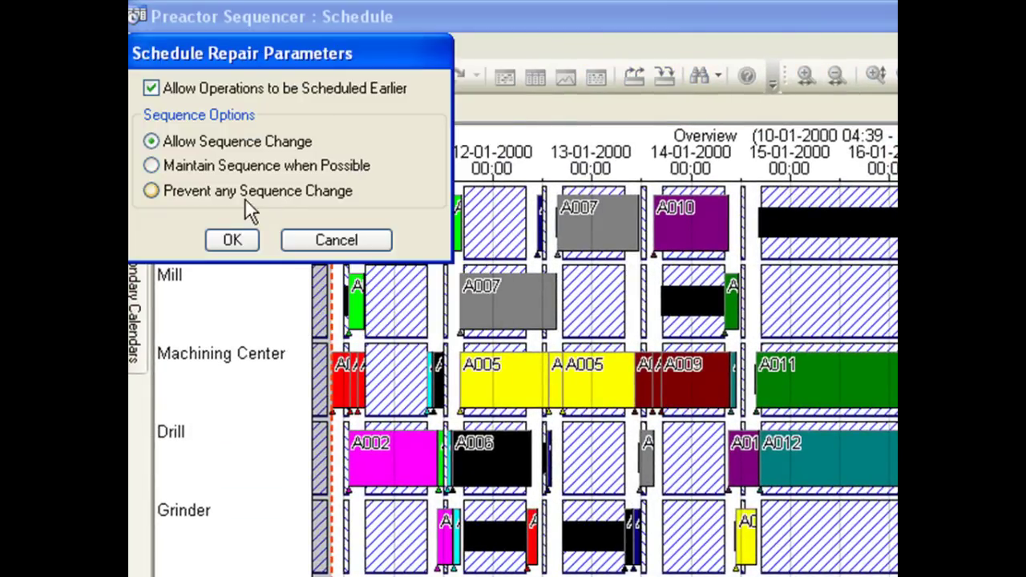
pyautogui.click(231, 240)
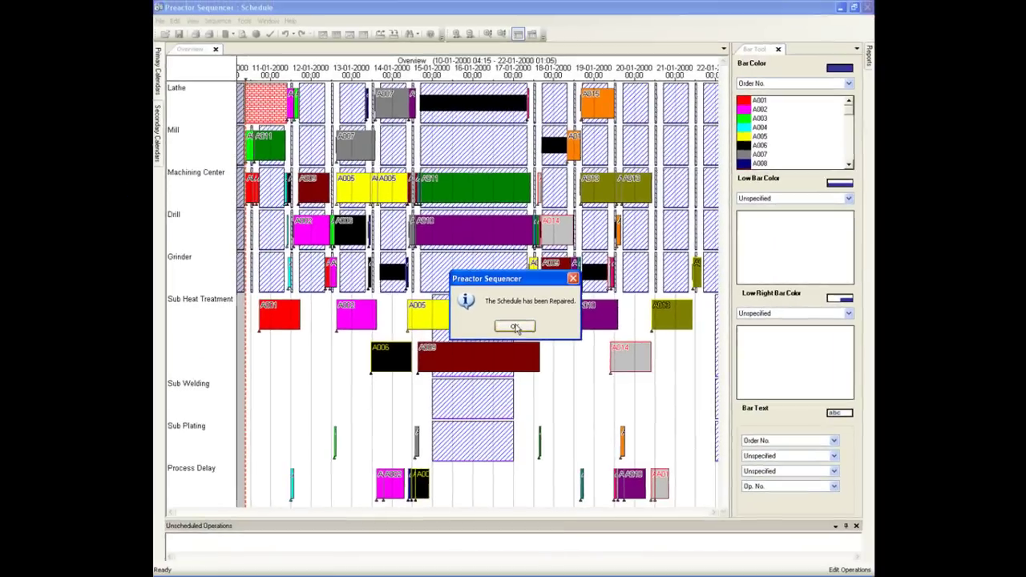
pyautogui.click(515, 327)
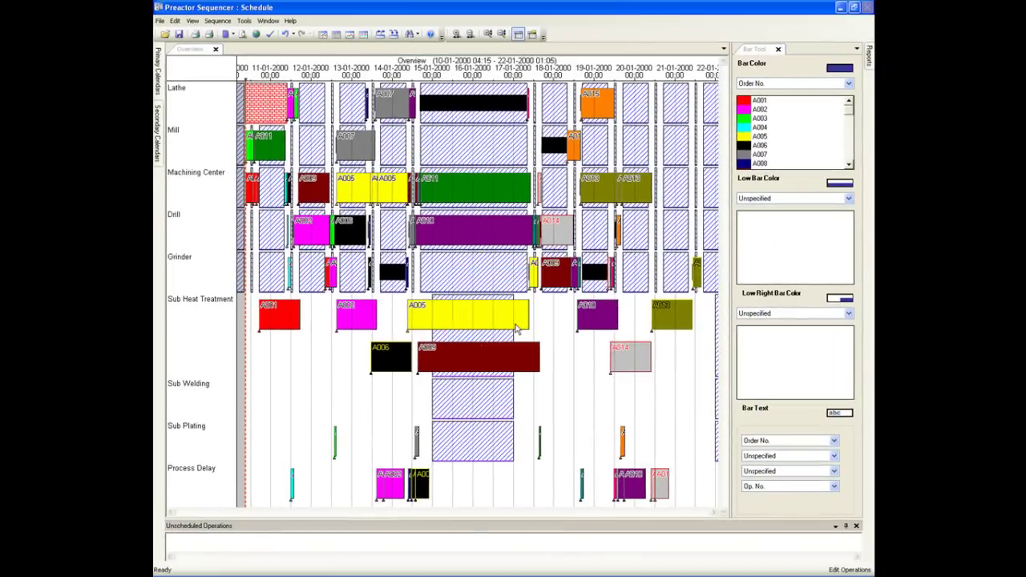
pyautogui.click(357, 327)
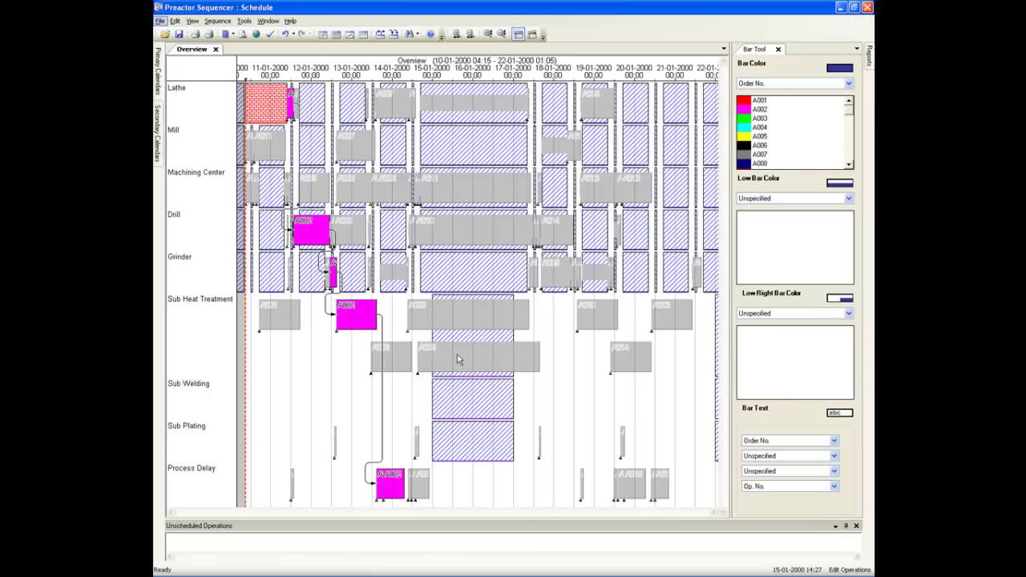
# - Undo the repair to bring back the pre-repair schedule, with A002 no longer highlighted
pyautogui.click(543, 389)
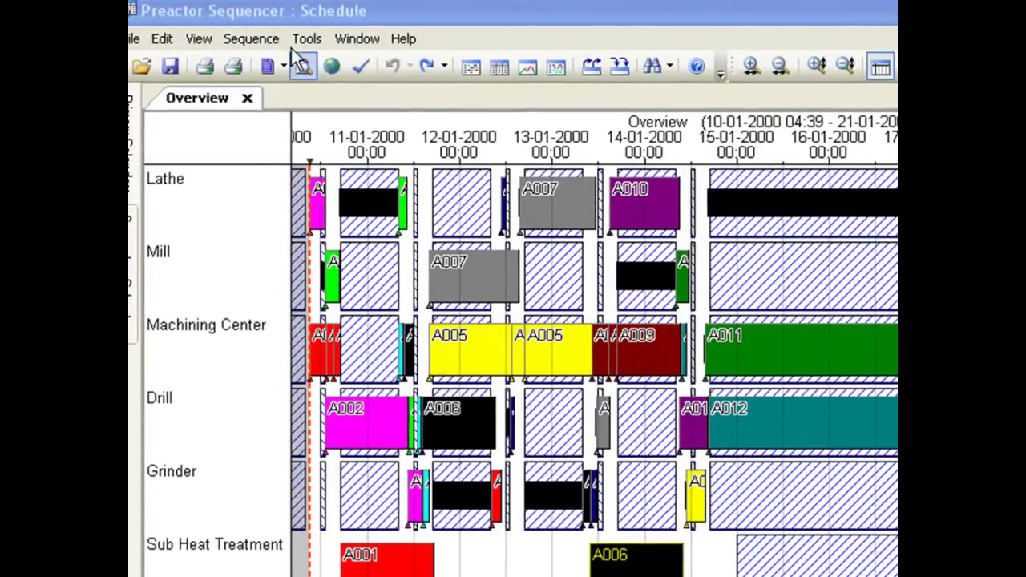
pyautogui.click(304, 39)
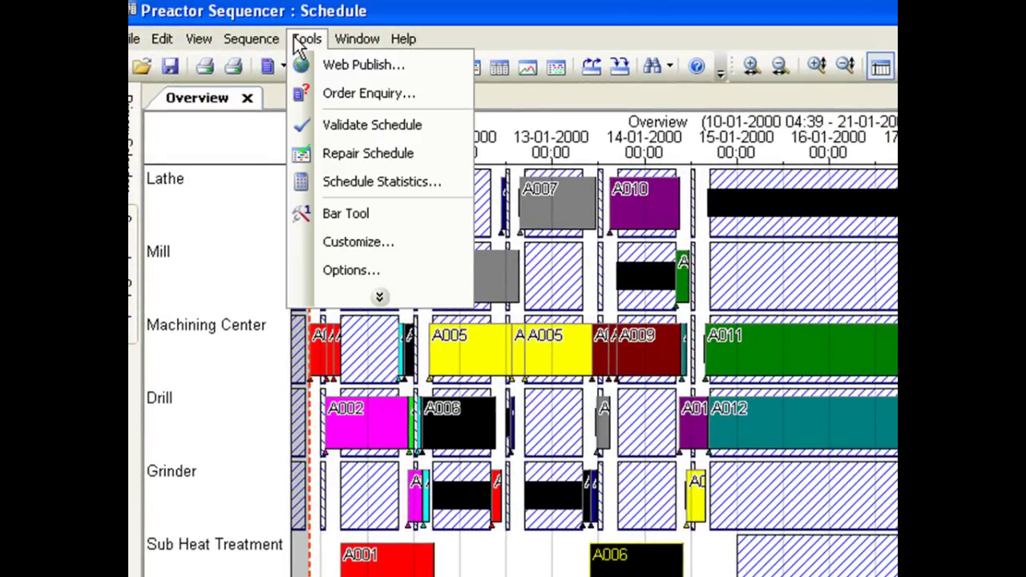
pyautogui.click(349, 90)
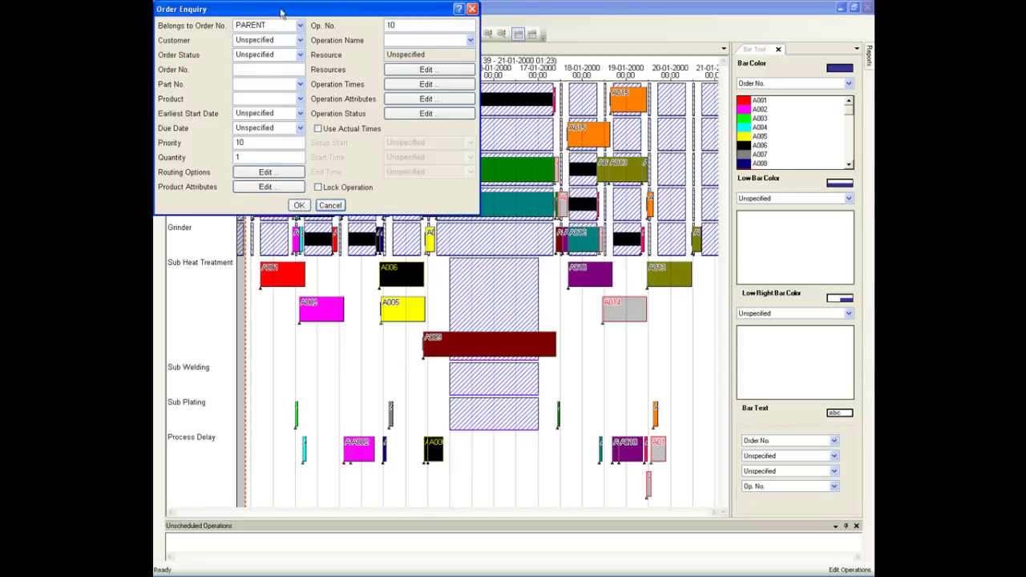
pyautogui.moveTo(281, 16); pyautogui.dragTo(295, 24)
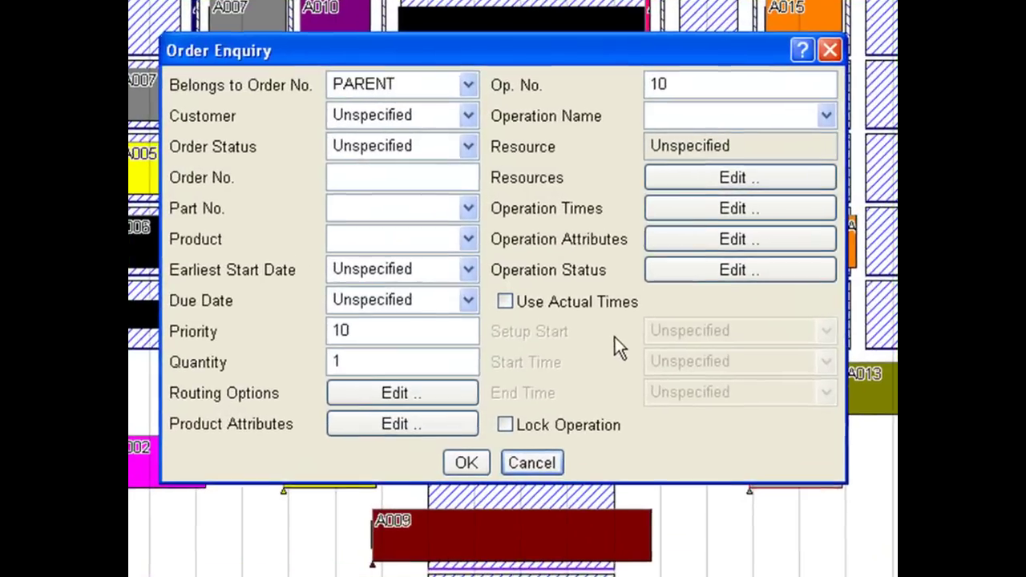
pyautogui.click(360, 181)
pyautogui.write('ABC')
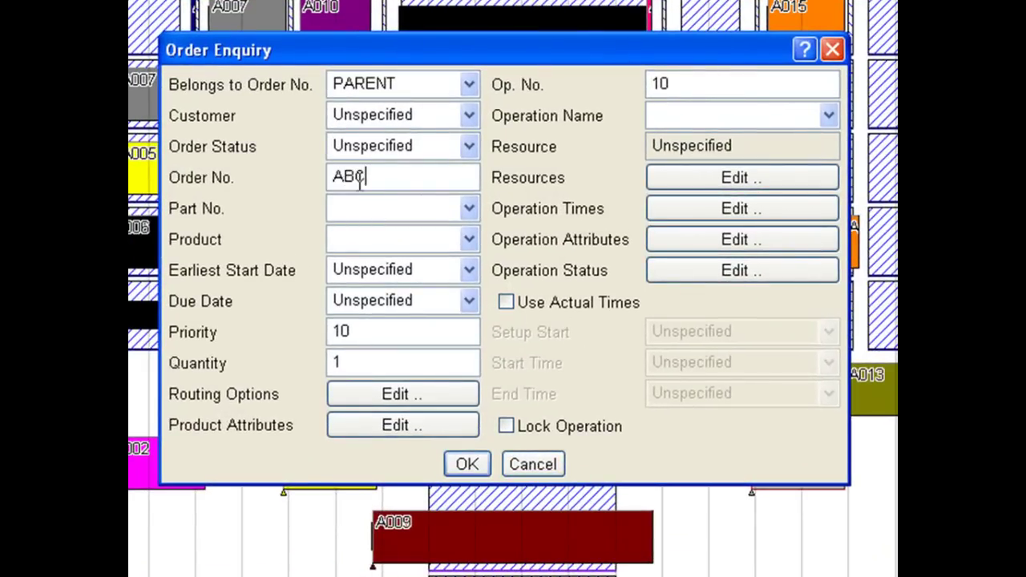
pyautogui.click(473, 238)
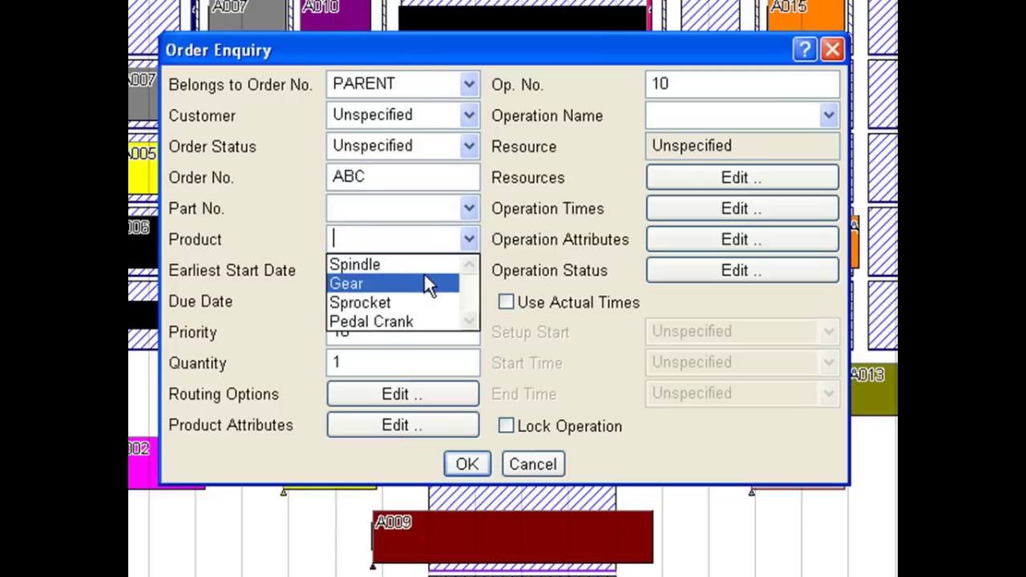
pyautogui.click(419, 282)
pyautogui.click(366, 358)
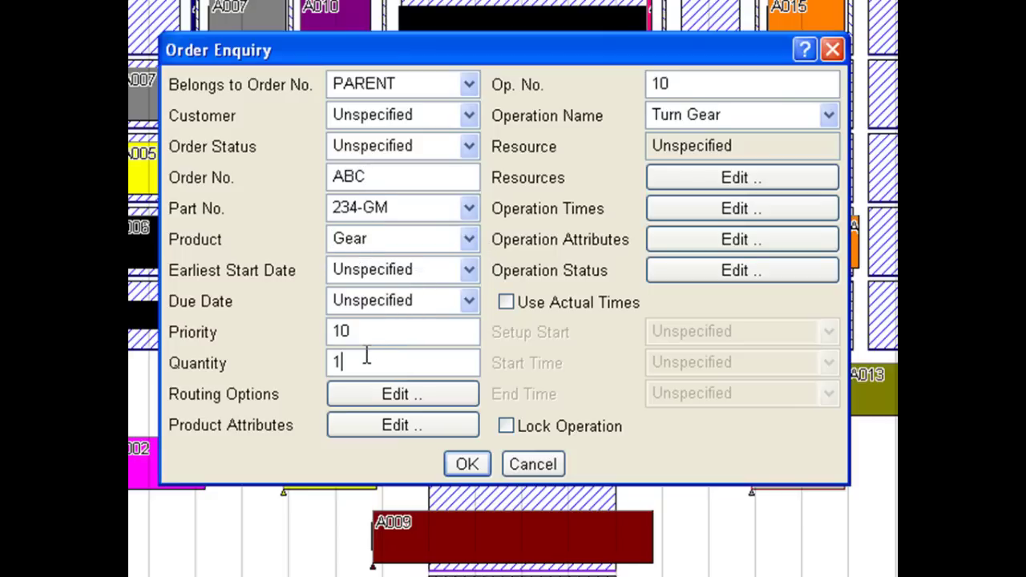
pyautogui.write('00')
pyautogui.press('BackSpace')
pyautogui.click(467, 464)
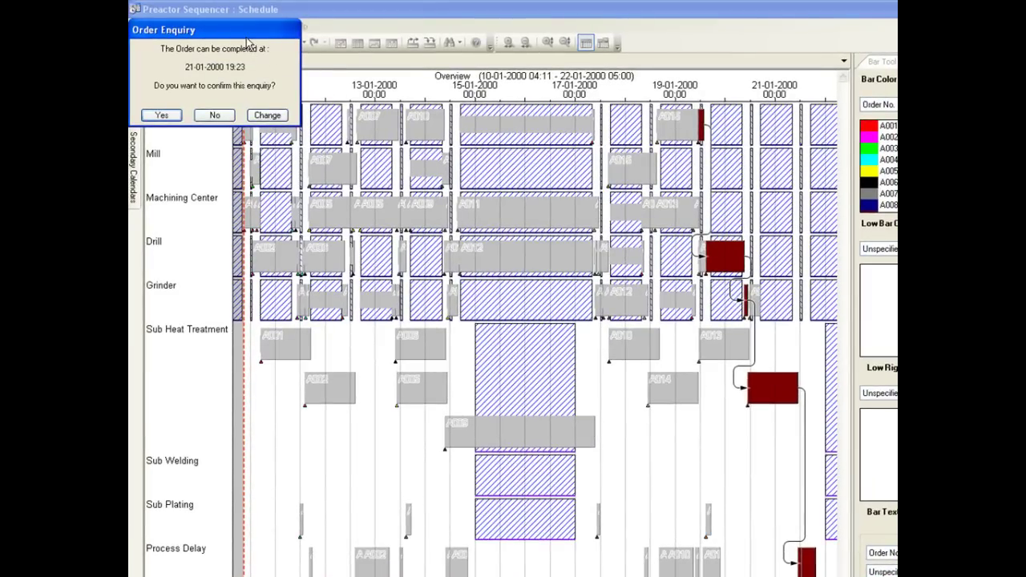
# - Change order ABC's enquiry quantity from 10 to 5 and re-run it
pyautogui.click(265, 117)
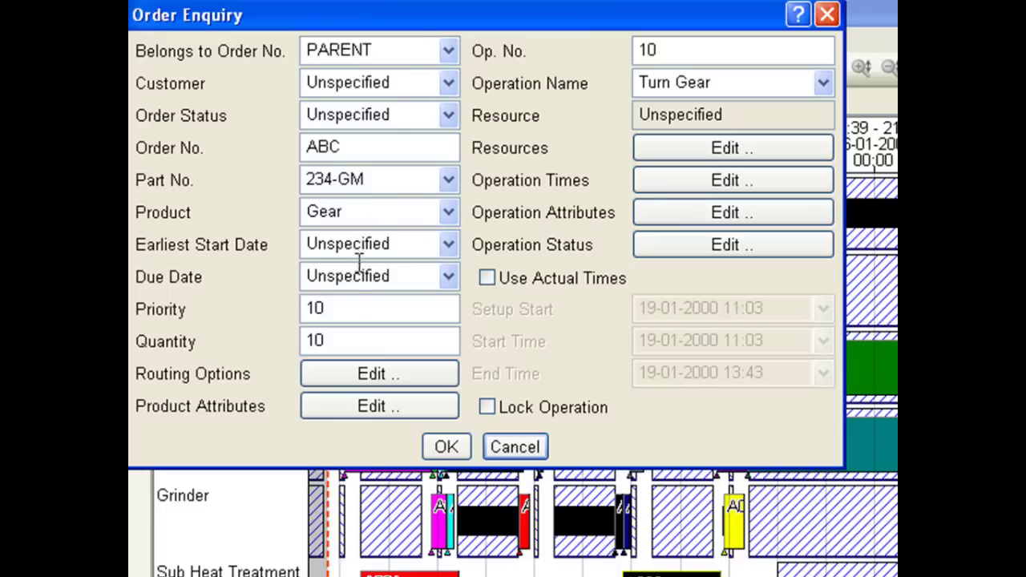
pyautogui.click(339, 310)
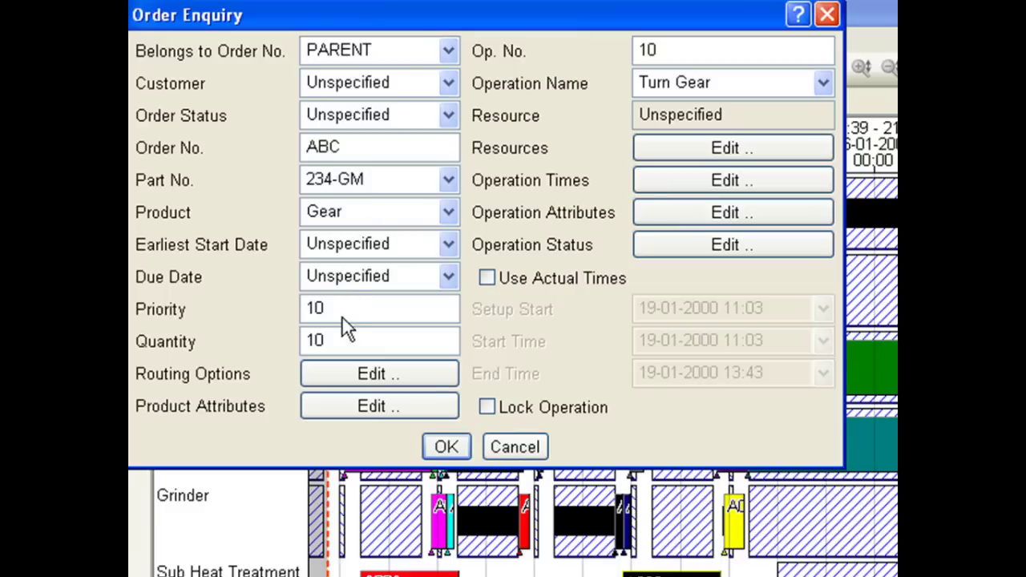
pyautogui.click(344, 339)
pyautogui.moveTo(345, 339); pyautogui.dragTo(290, 334)
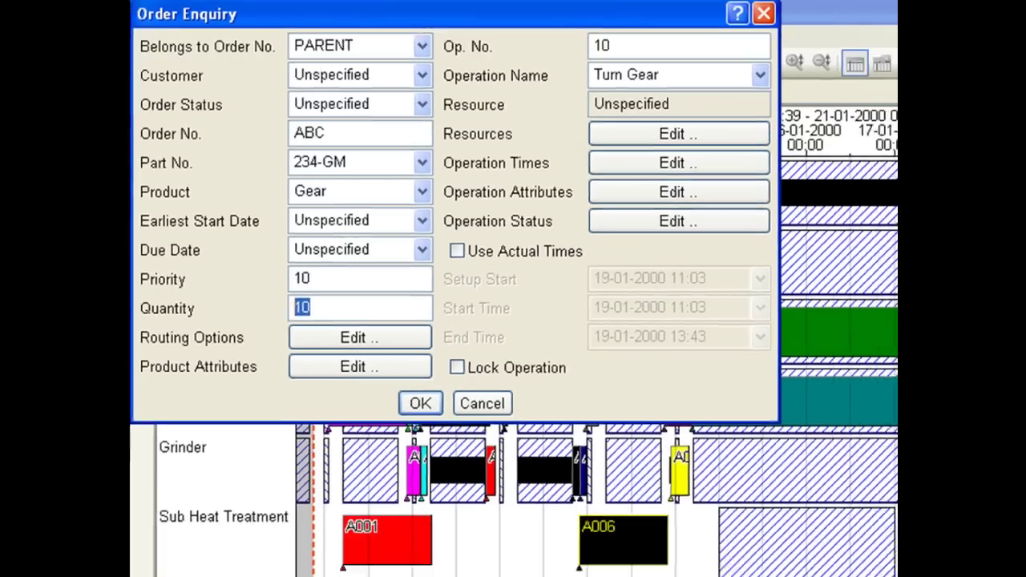
pyautogui.write('5')
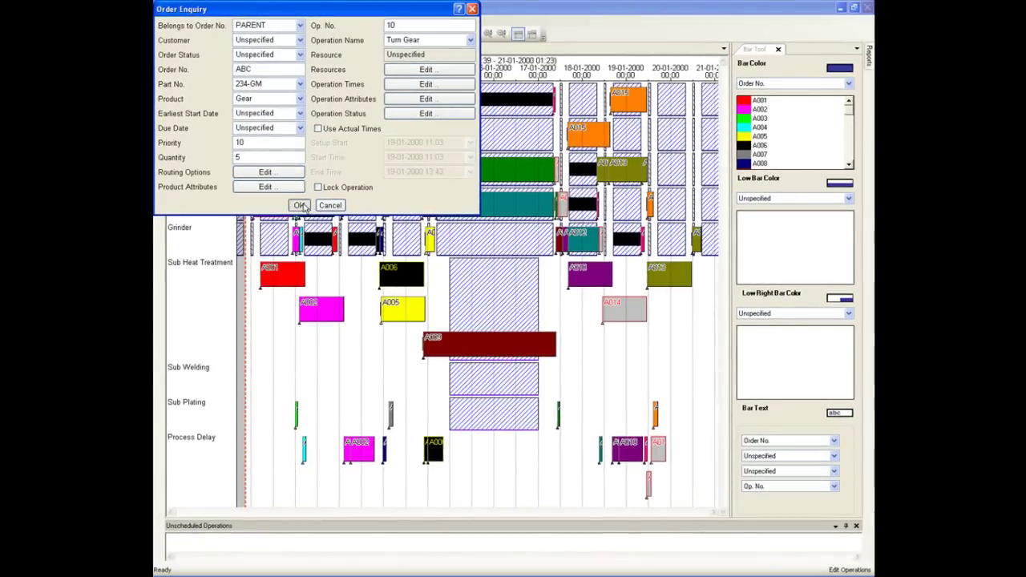
pyautogui.click(307, 218)
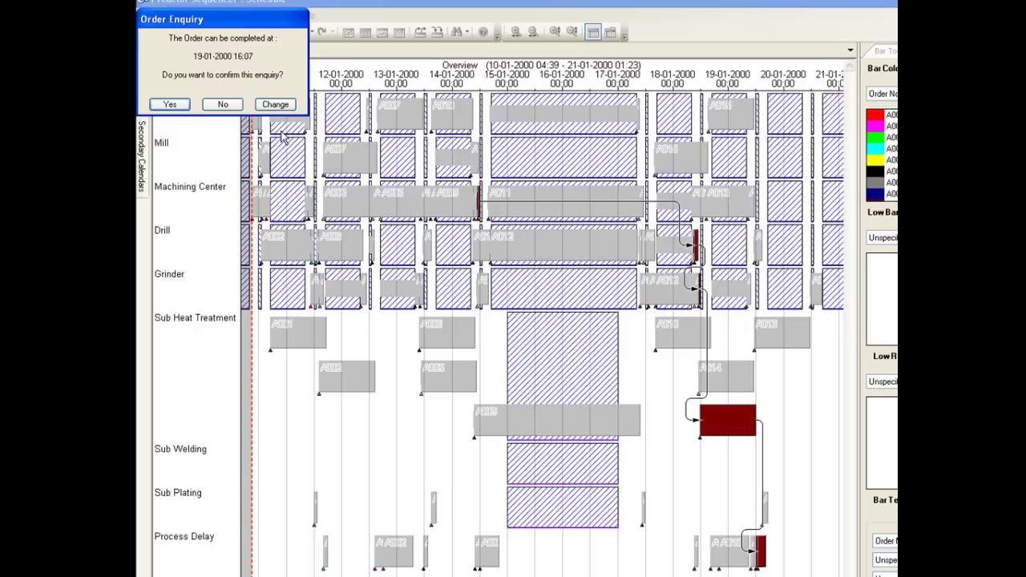
pyautogui.click(273, 109)
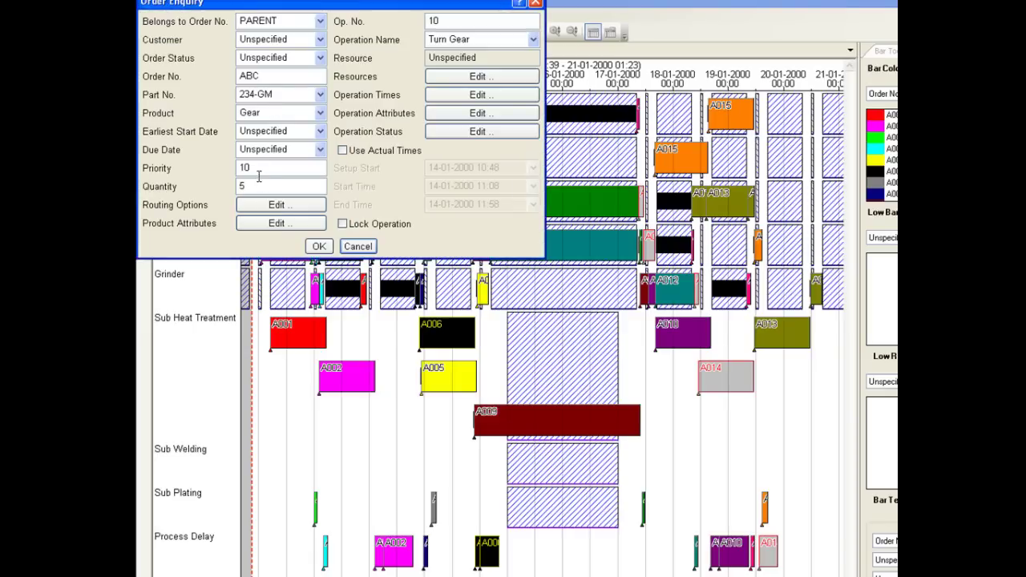
pyautogui.moveTo(253, 185); pyautogui.dragTo(238, 187)
pyautogui.write('3')
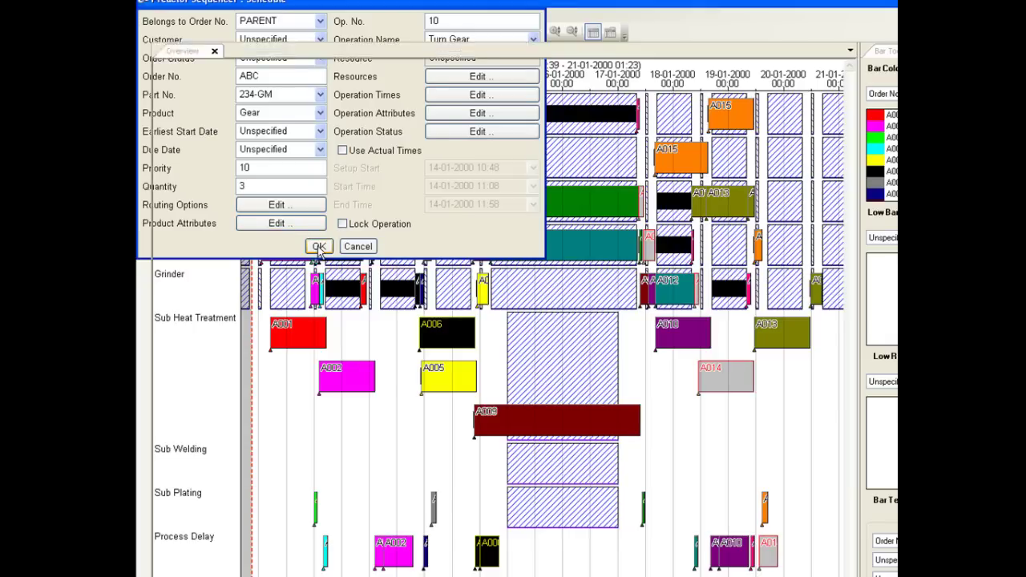
pyautogui.click(318, 247)
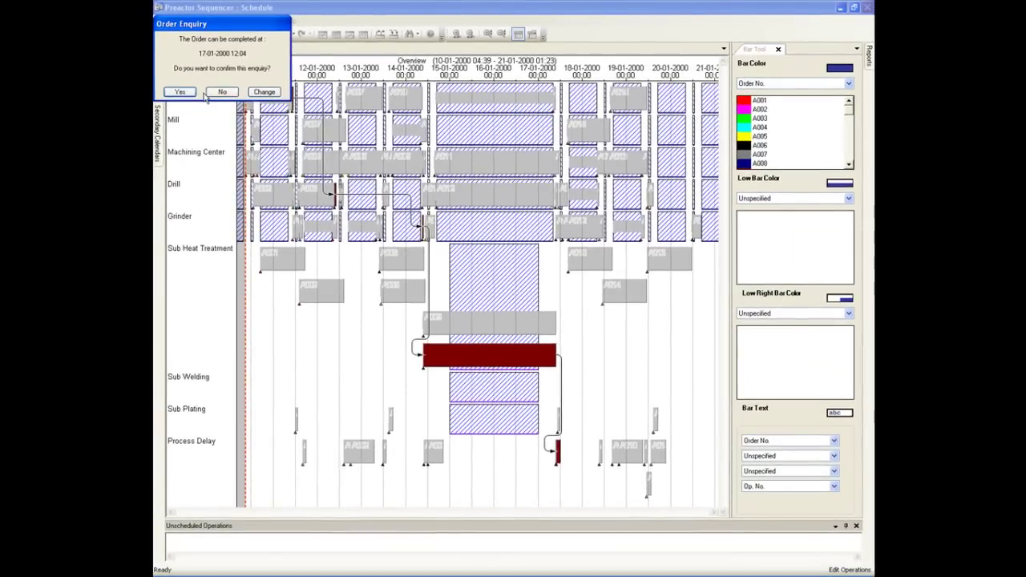
pyautogui.click(180, 92)
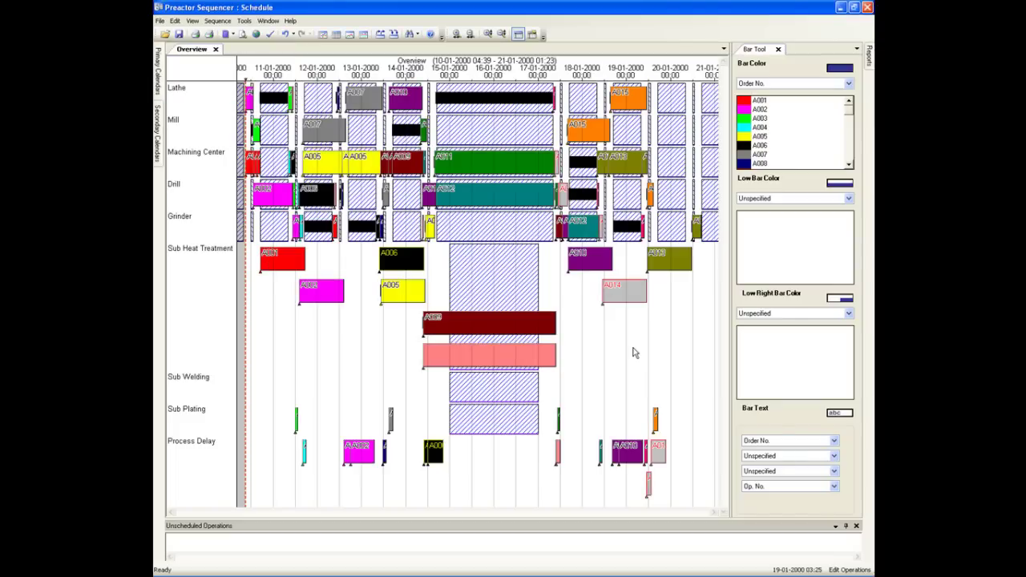
# - Trace order ABC's operations on the Gantt chart, then show the order records in the Editor Window
pyautogui.click(517, 367)
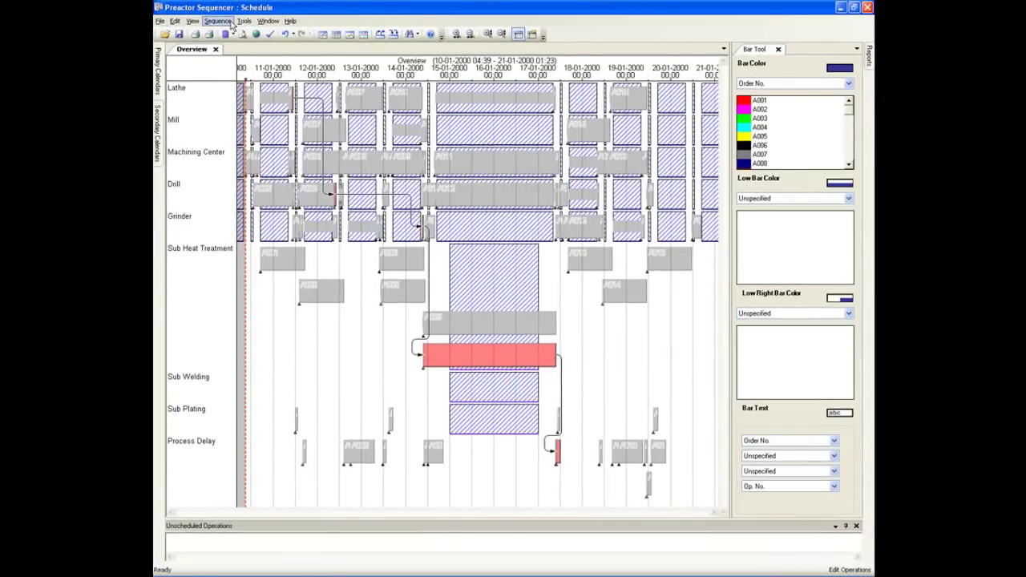
pyautogui.click(191, 24)
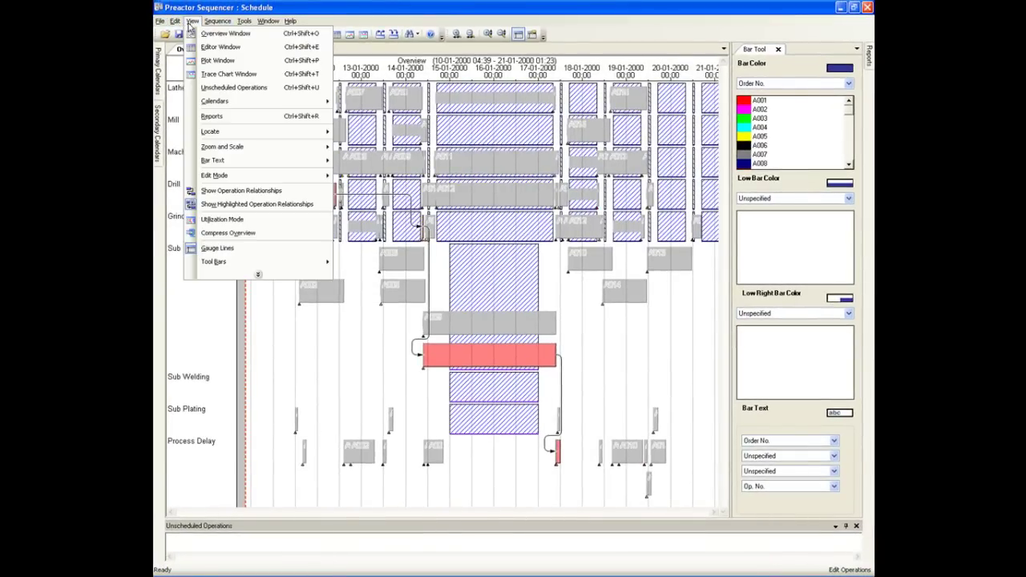
pyautogui.click(220, 46)
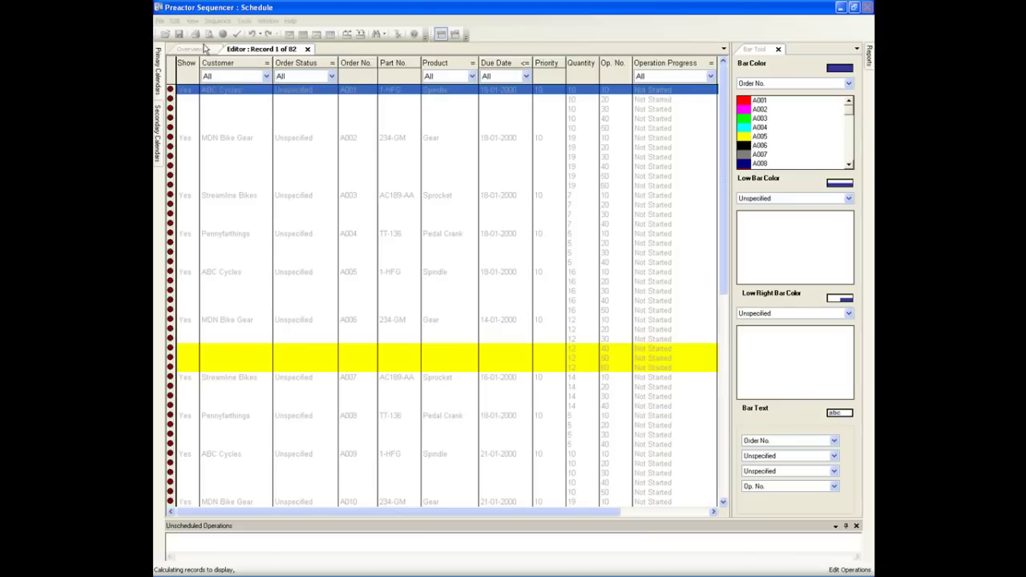
pyautogui.moveTo(725, 192); pyautogui.dragTo(718, 413)
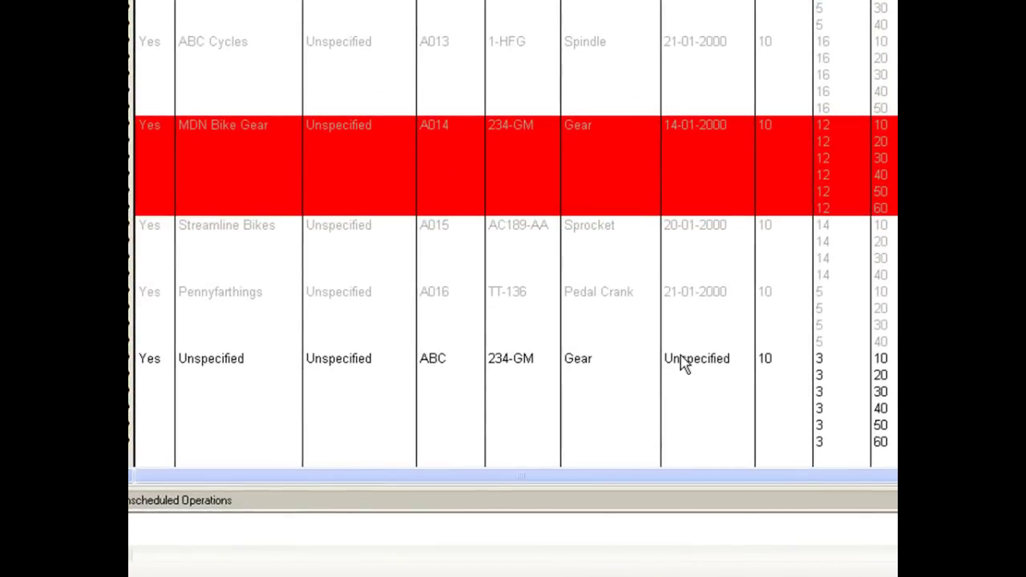
# - Change order ABC's priority from 10 to 1 and return to the Gantt overview
pyautogui.click(683, 365)
pyautogui.doubleClick(683, 365)
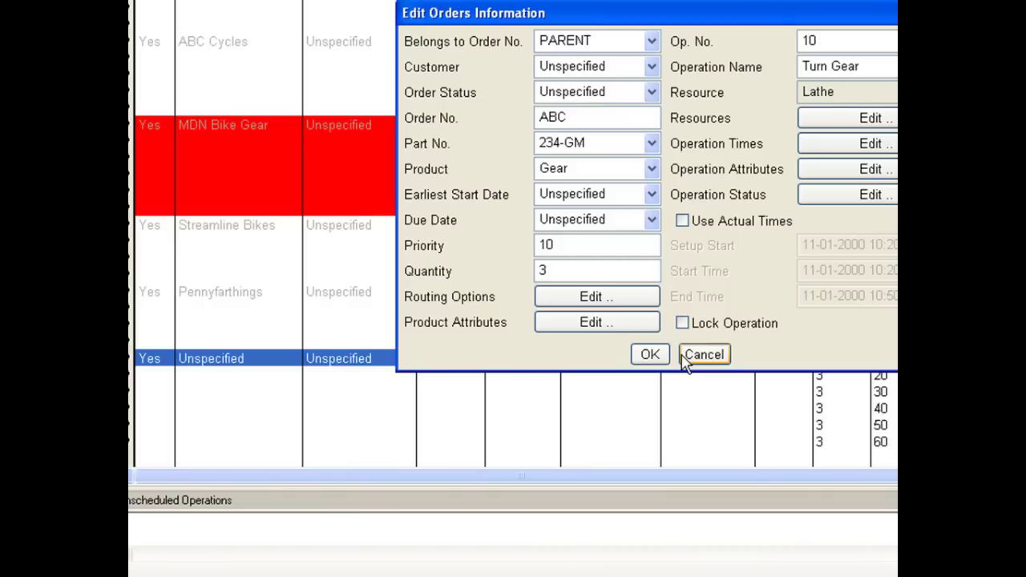
pyautogui.click(551, 247)
pyautogui.moveTo(551, 247); pyautogui.dragTo(538, 255)
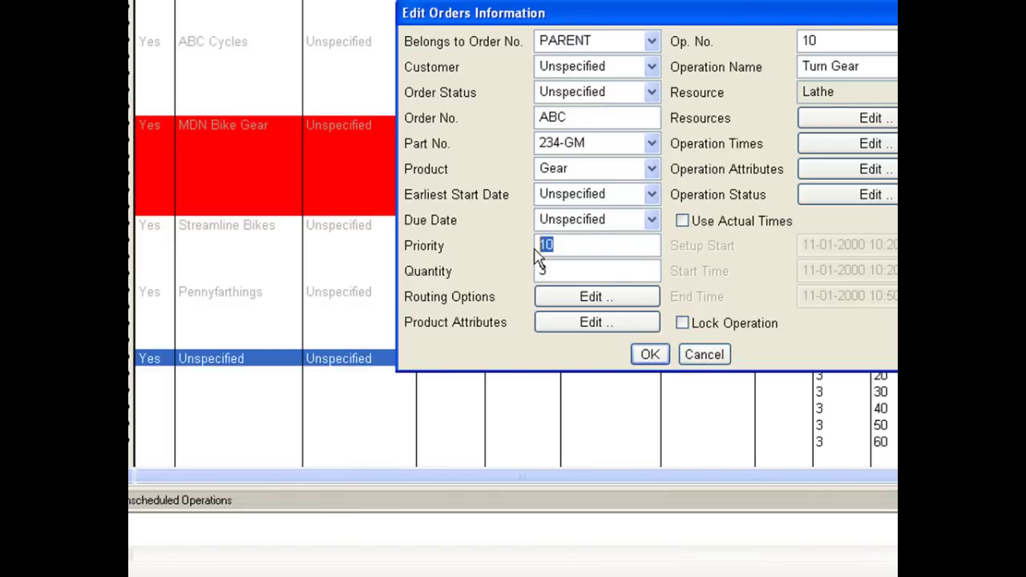
pyautogui.write('1')
pyautogui.click(649, 354)
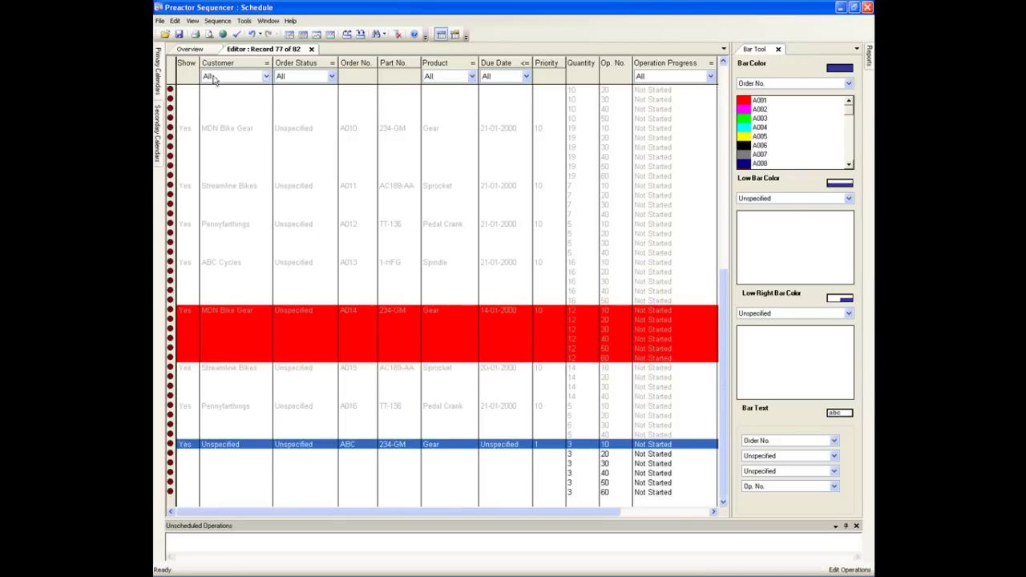
pyautogui.click(197, 51)
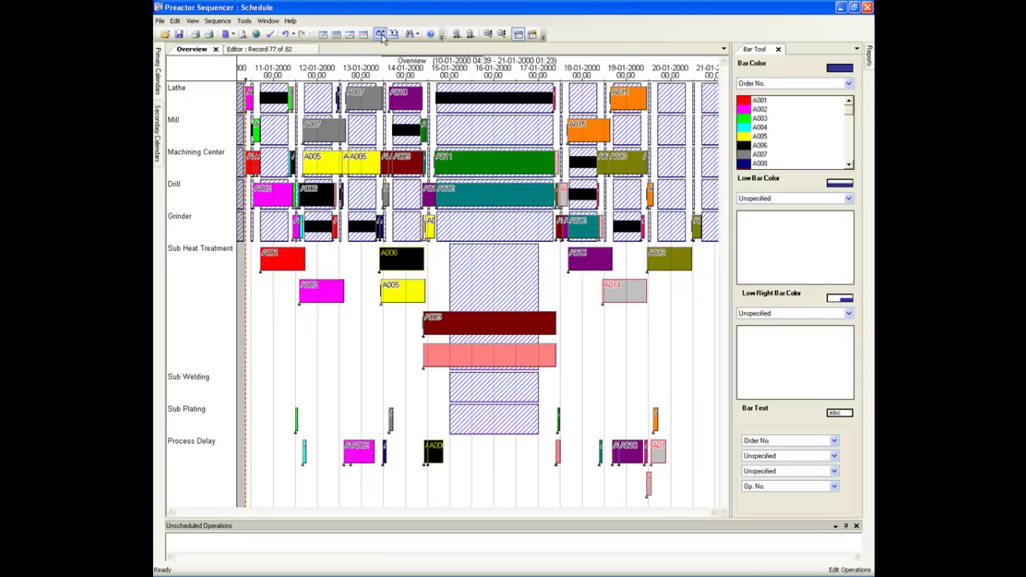
# - Unschedule everything, generate a fresh schedule, and check that order ABC now runs first
pyautogui.click(380, 35)
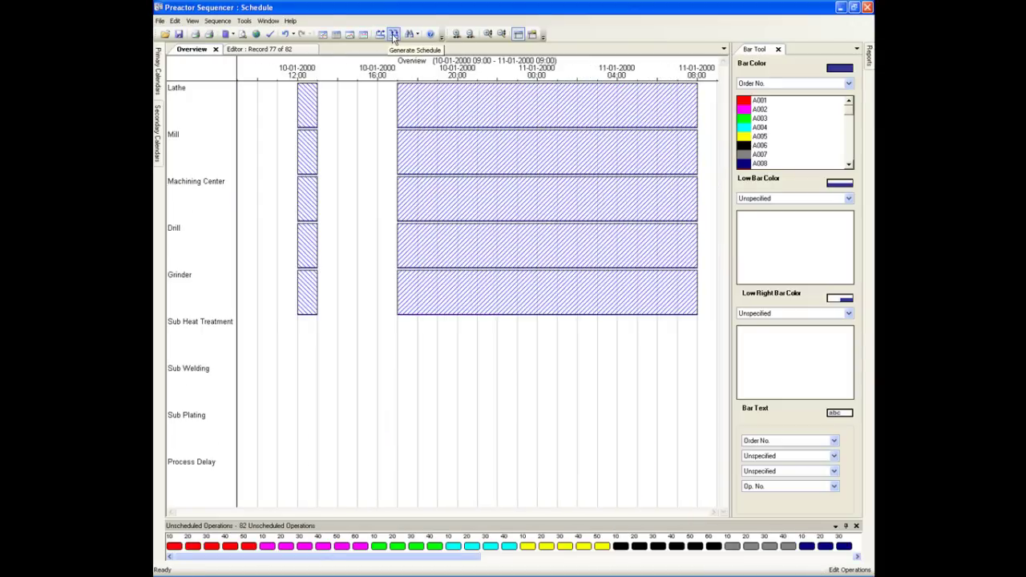
pyautogui.click(393, 34)
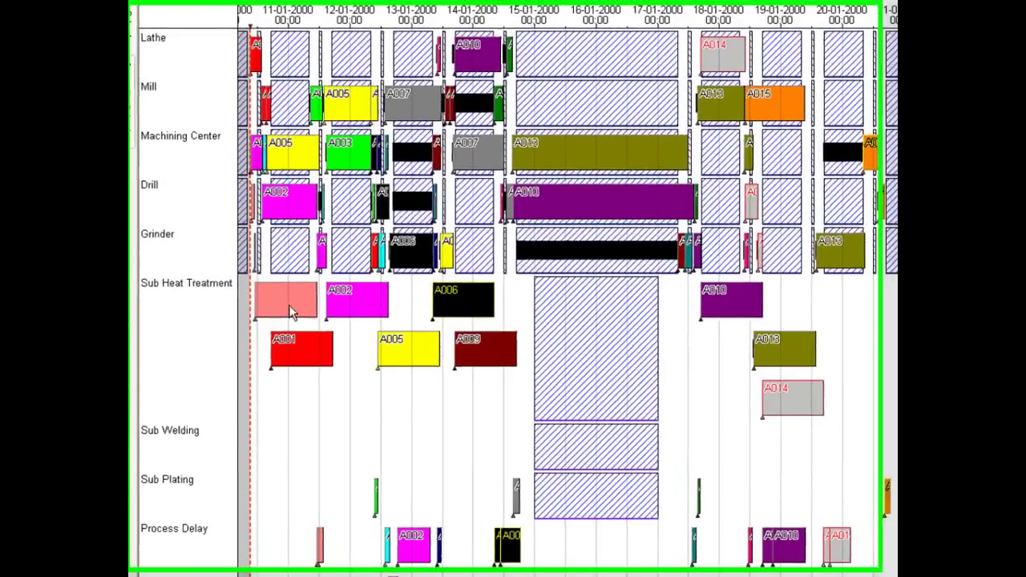
pyautogui.click(272, 278)
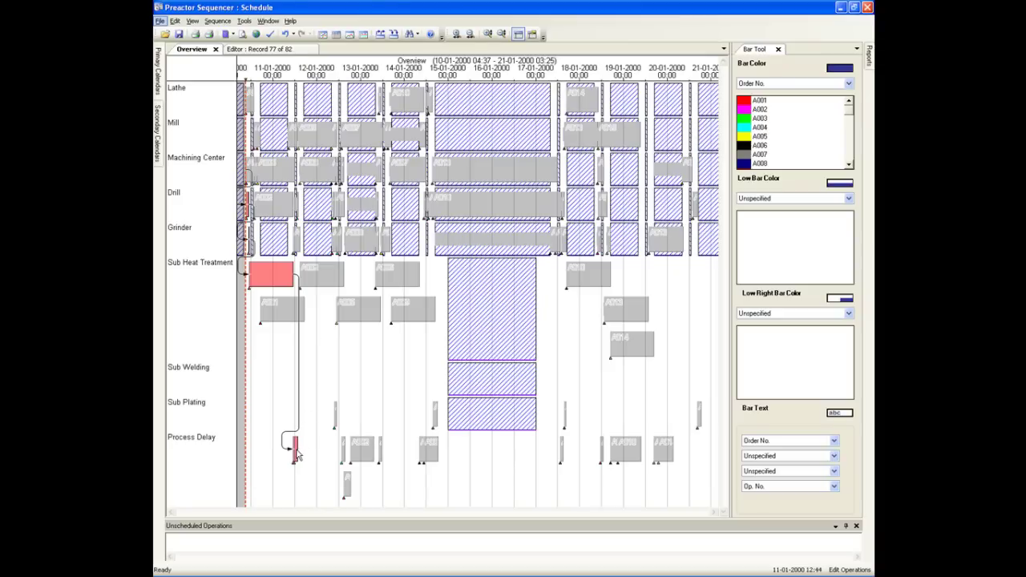
pyautogui.click(333, 429)
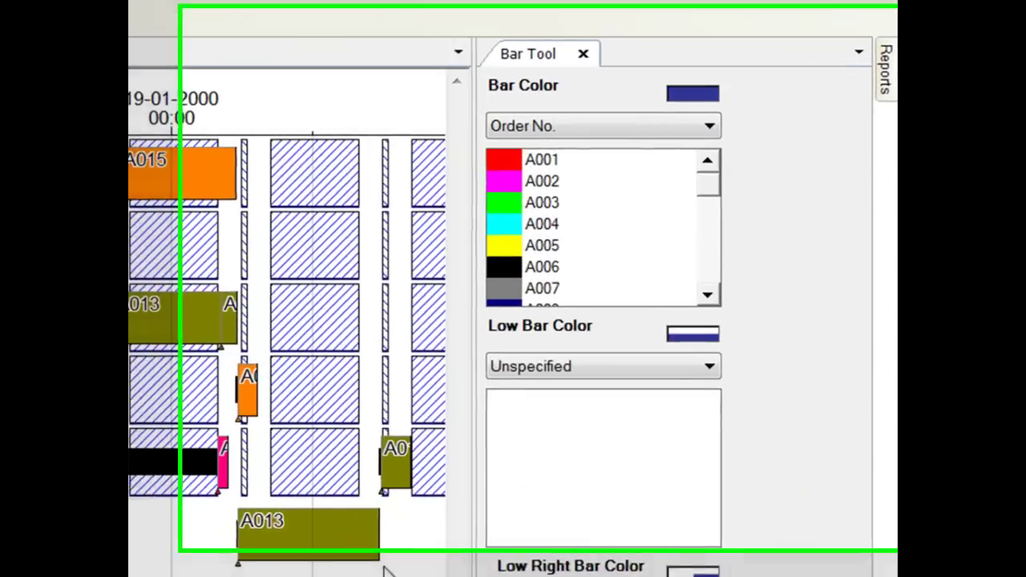
# - Open the Work to List By Resource report from the Reports side tab
pyautogui.moveTo(886, 79)
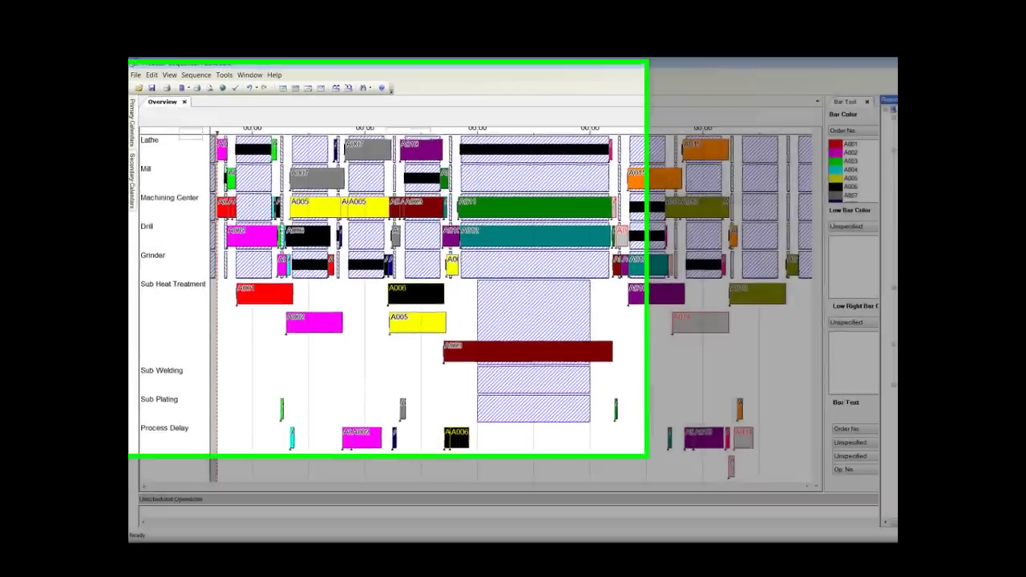
pyautogui.doubleClick(729, 535)
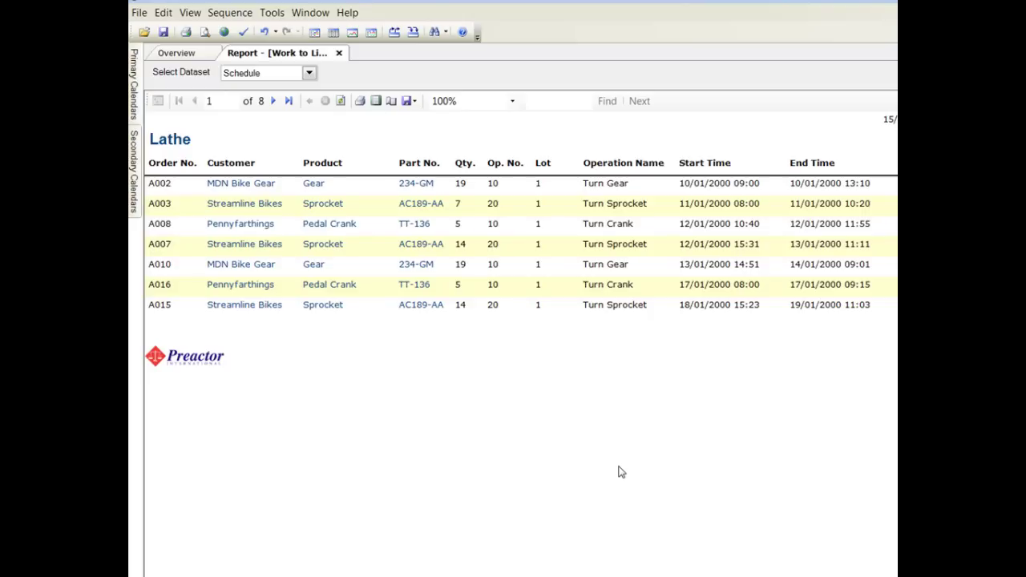
# - Page to the next resource's work list, then open Route Cards and page through orders A002 and A003
pyautogui.click(274, 101)
pyautogui.click(603, 150)
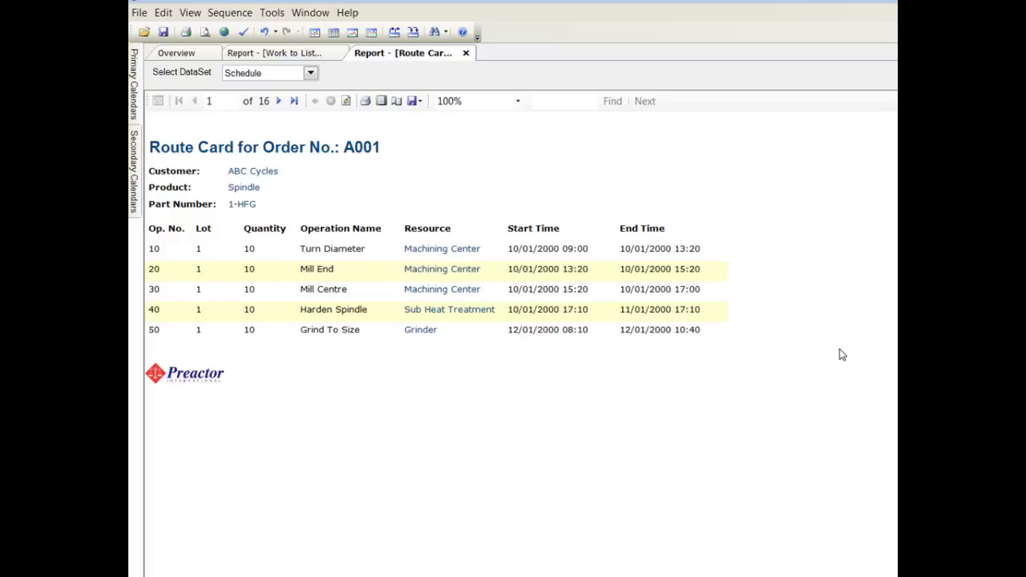
pyautogui.click(280, 101)
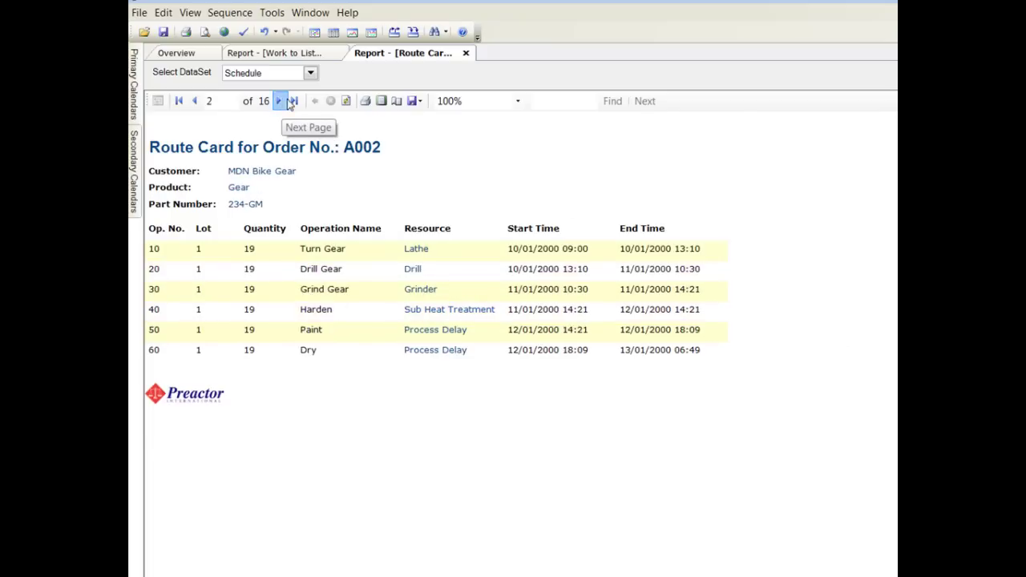
pyautogui.click(286, 102)
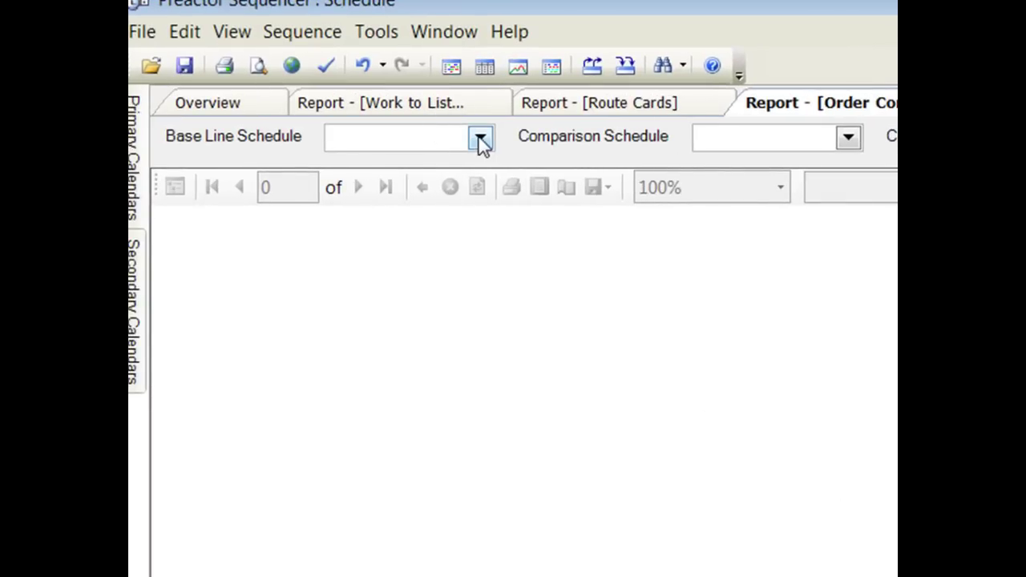
# - Compare Forward By Priority as baseline against Forward By Due Date in the Order Comparison report
pyautogui.click(481, 141)
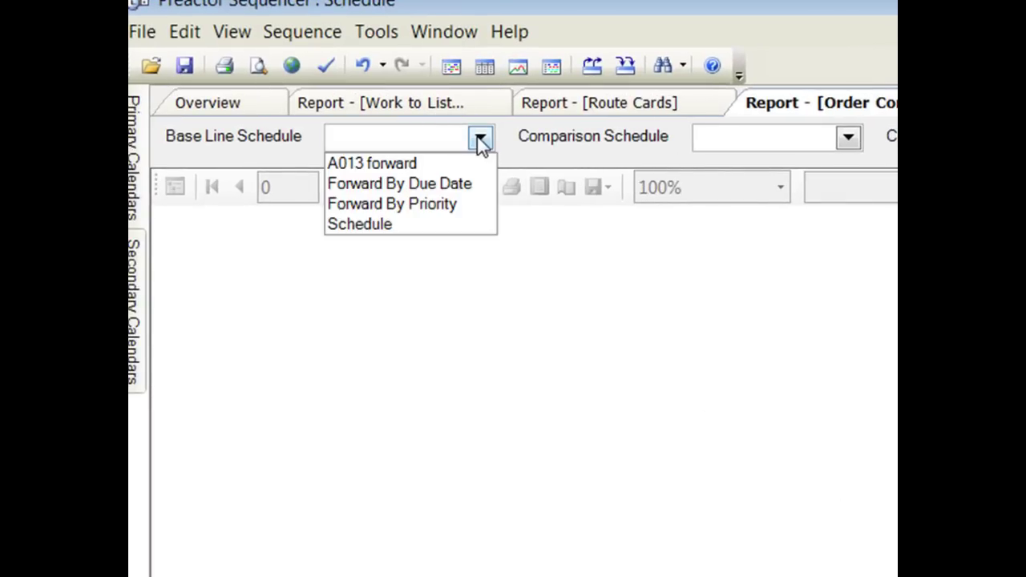
pyautogui.click(453, 208)
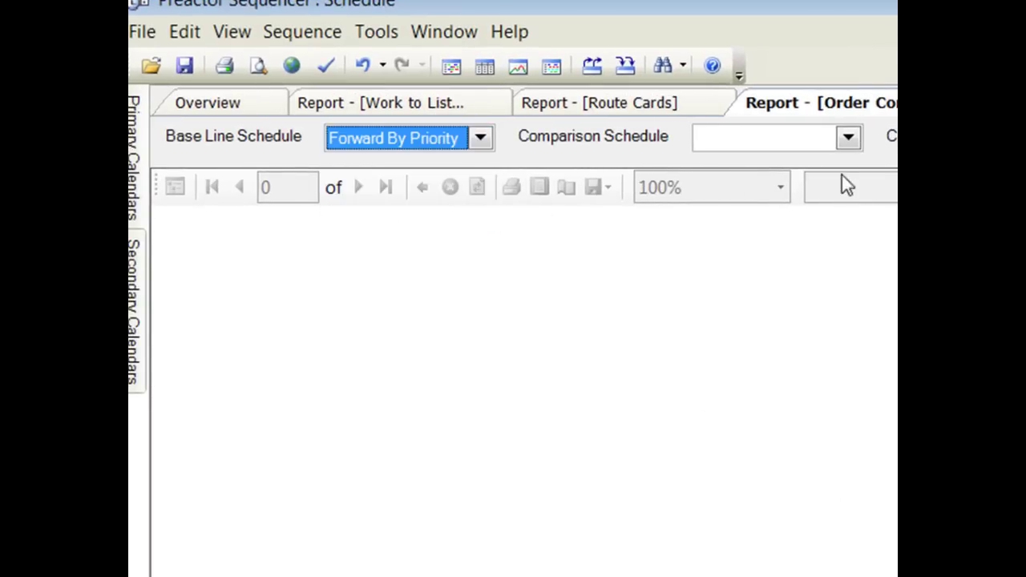
pyautogui.click(847, 139)
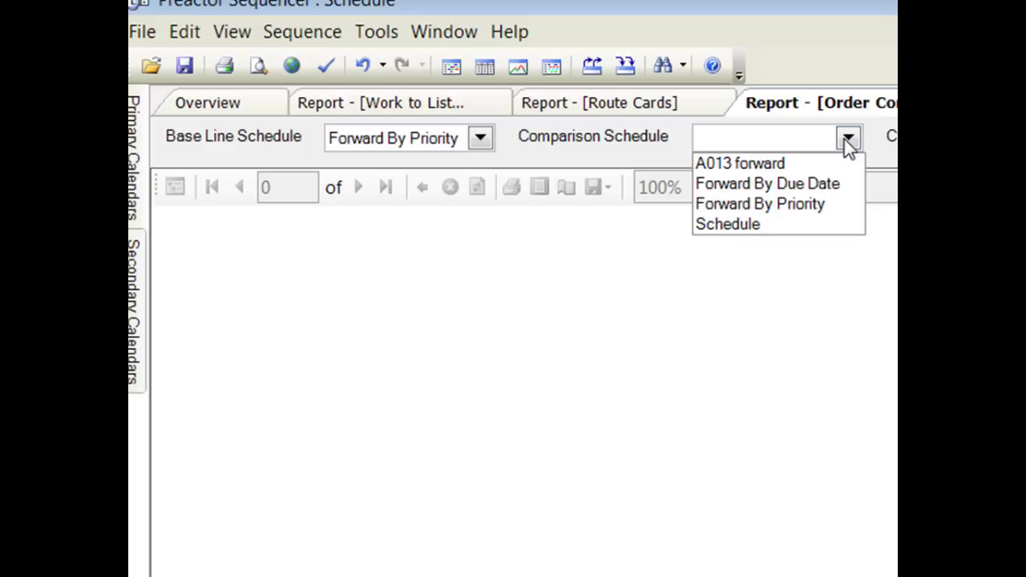
pyautogui.click(824, 185)
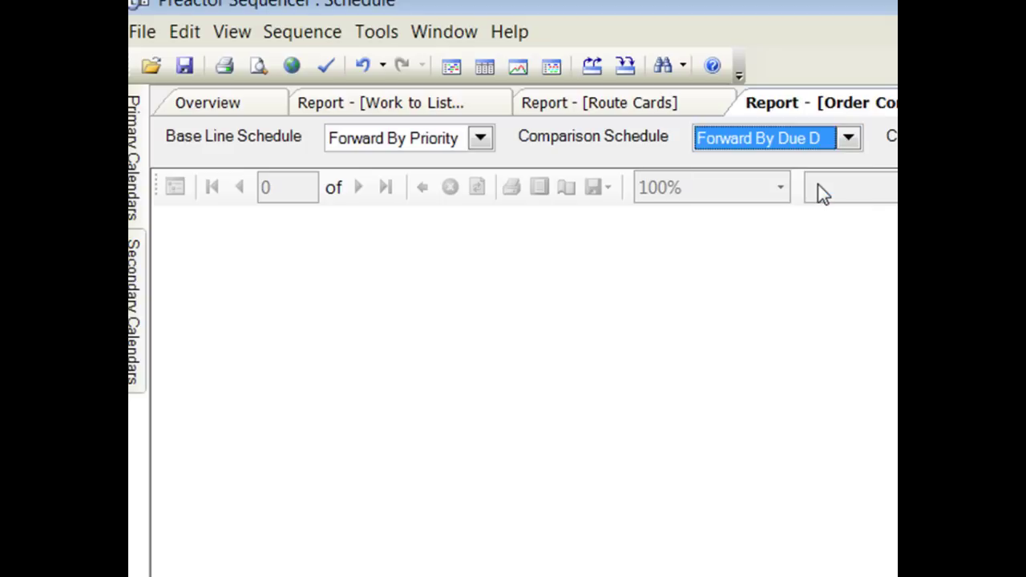